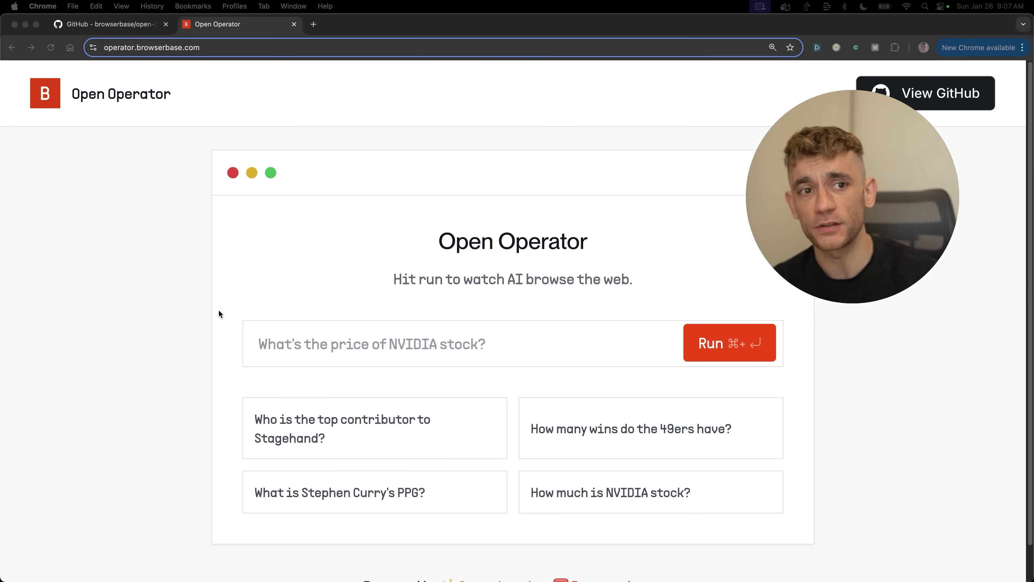
# - Run the NVIDIA stock price example question
pyautogui.scroll(-2, 251, 243)
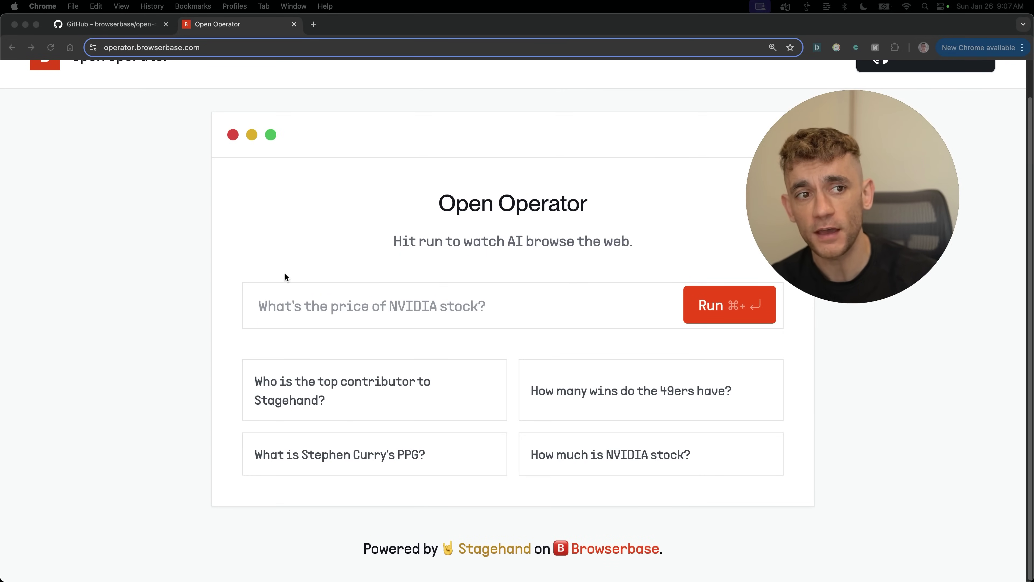
pyautogui.scroll(2, 407, 274)
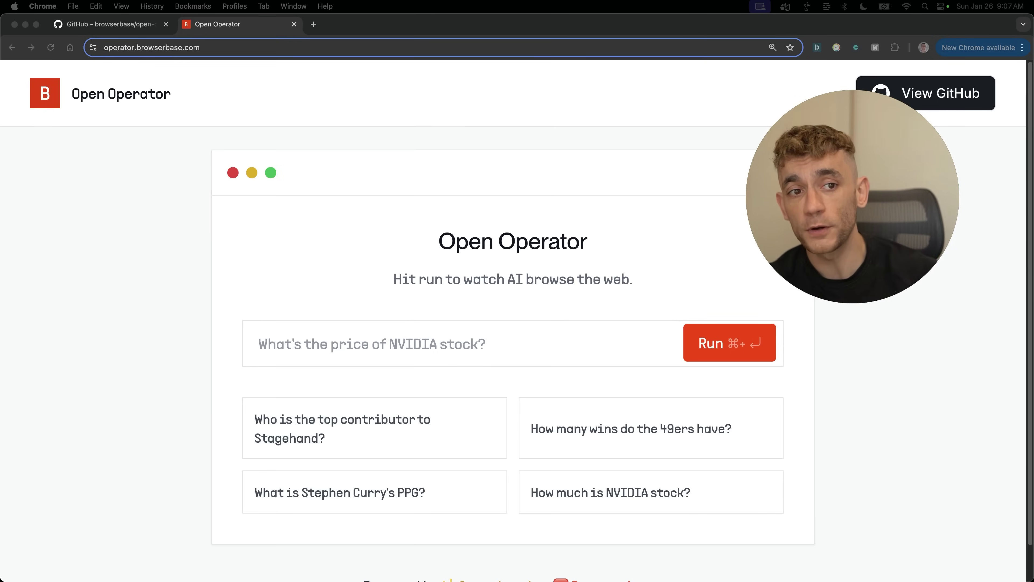
pyautogui.scroll(-1, 558, 291)
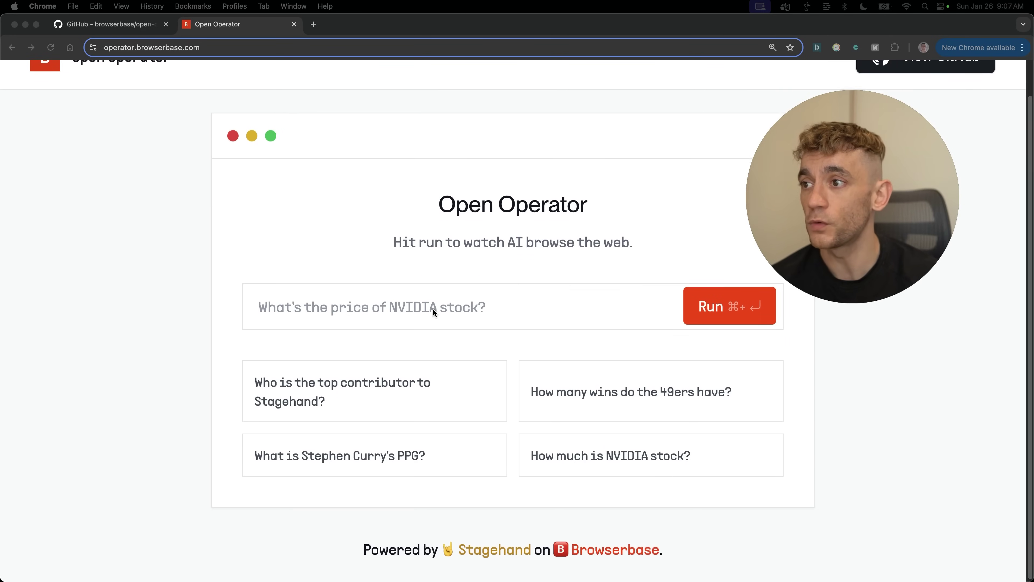
pyautogui.click(611, 455)
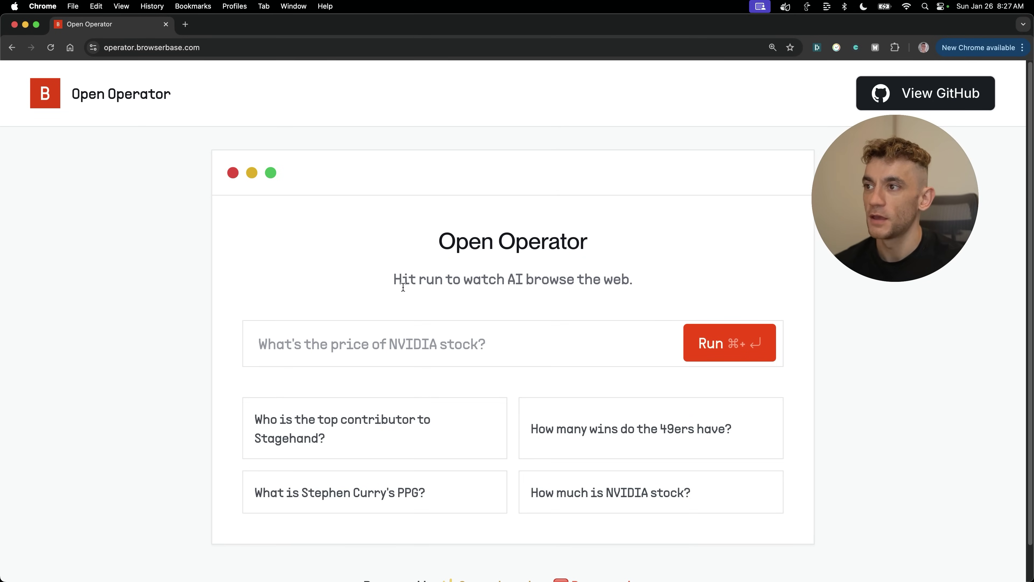
# - Enter a goal to Google the SEO creator's name plus 'seo' and submit it
pyautogui.moveTo(375, 279); pyautogui.dragTo(677, 281)
pyautogui.click(456, 342)
pyautogui.moveTo(393, 286); pyautogui.dragTo(668, 280)
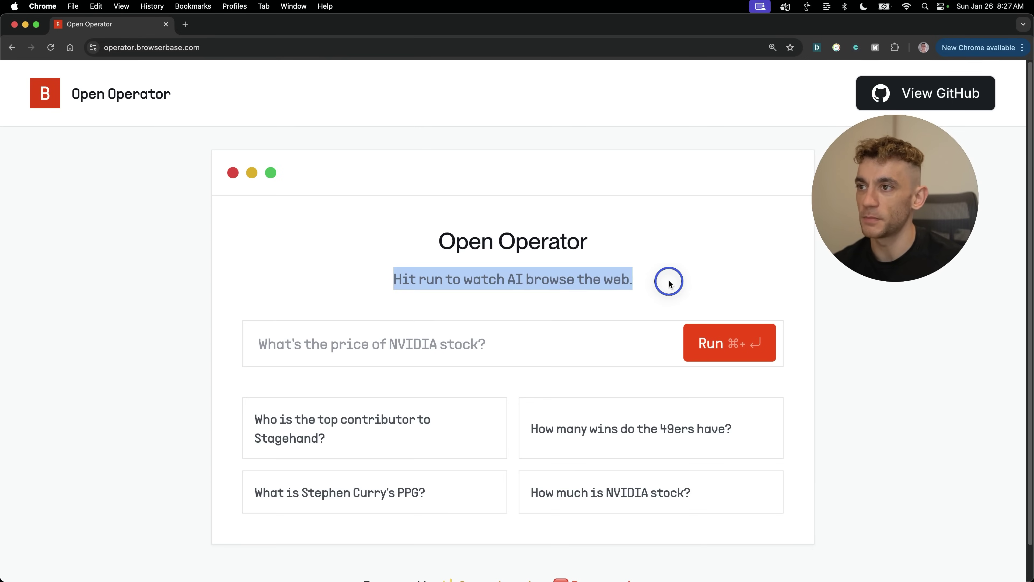
pyautogui.click(439, 342)
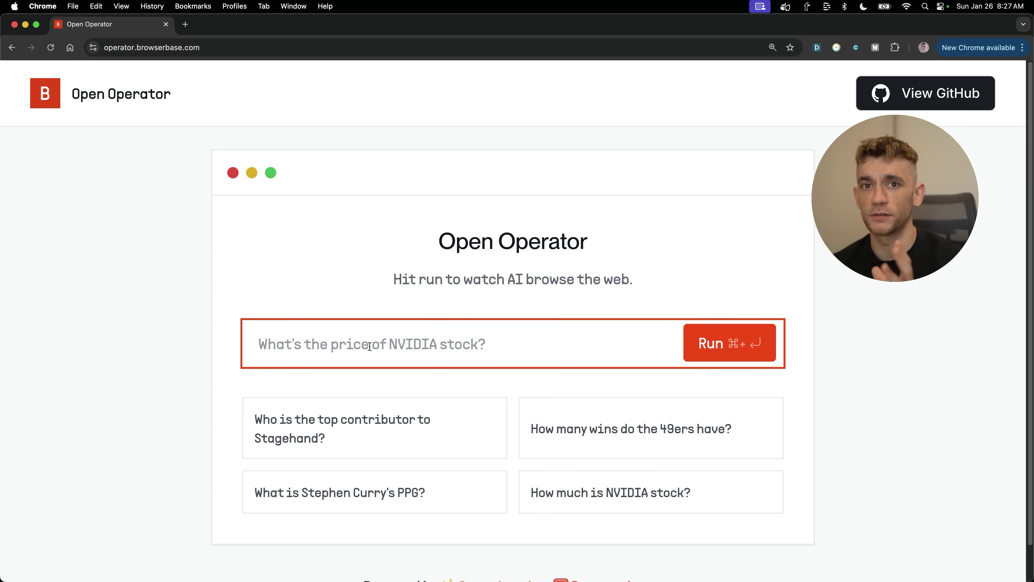
pyautogui.write('gogo')
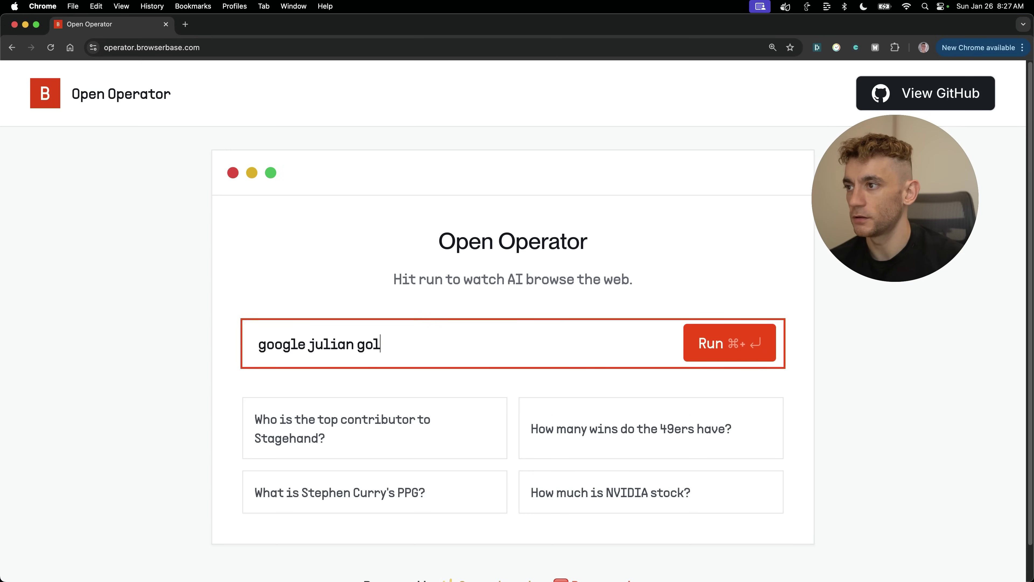
pyautogui.write('o')
pyautogui.press('super+Return')
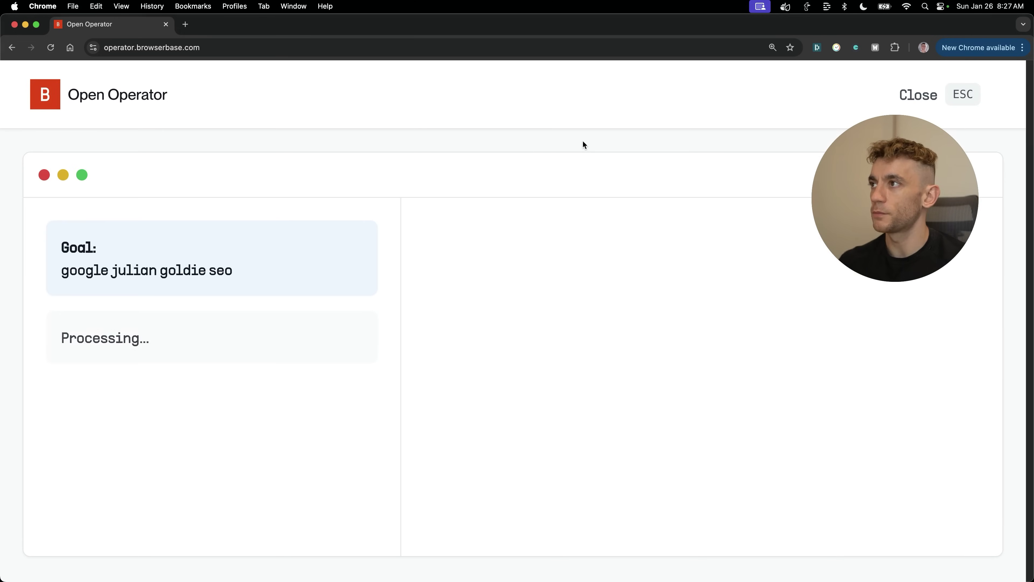
# - Zoom the embedded browser in and out, then reset it as the agent searches Google
pyautogui.moveTo(879, 199); pyautogui.dragTo(831, 128)
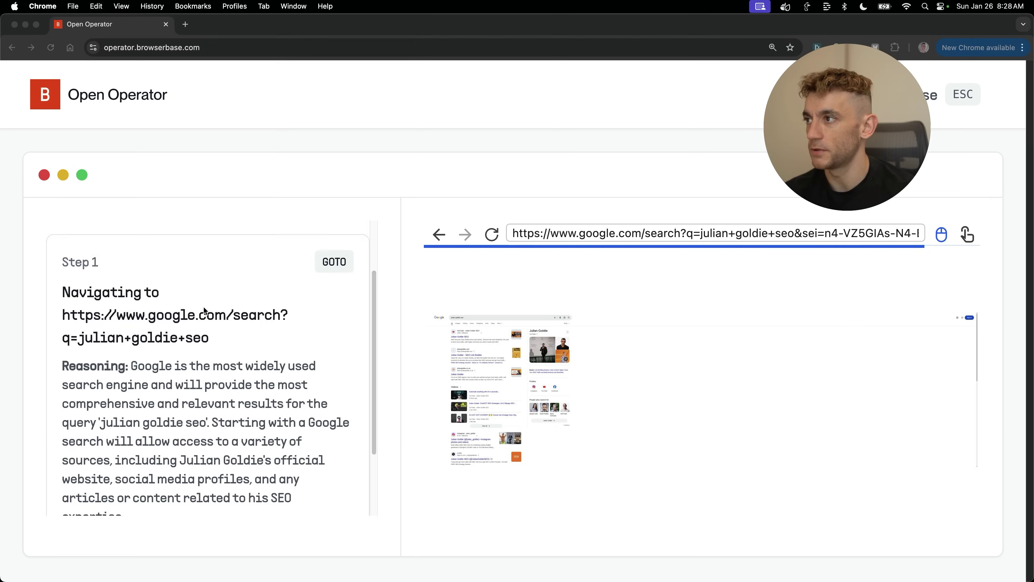
pyautogui.click(384, 349)
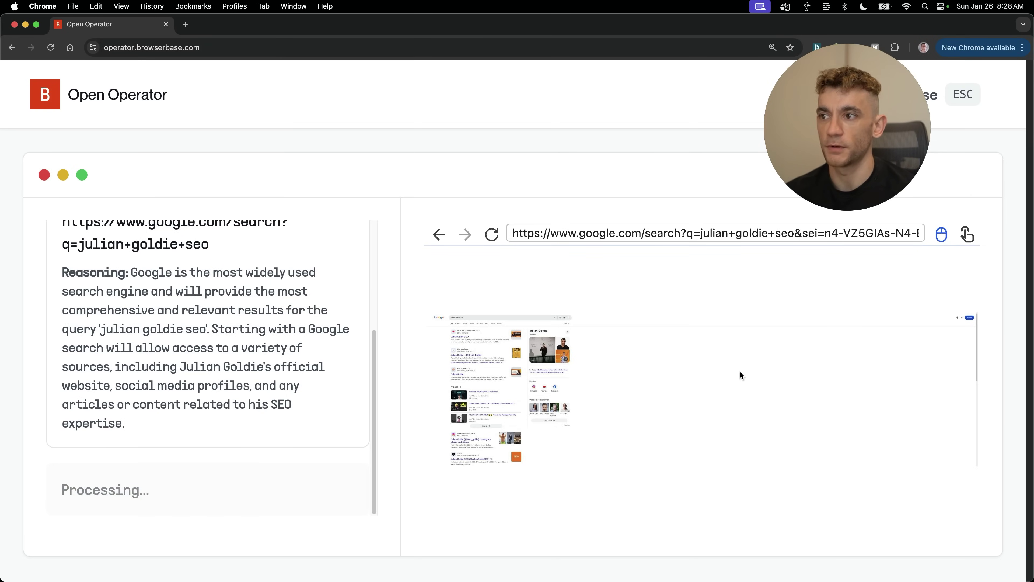
pyautogui.press('super+minus')
pyautogui.press('super+minus')
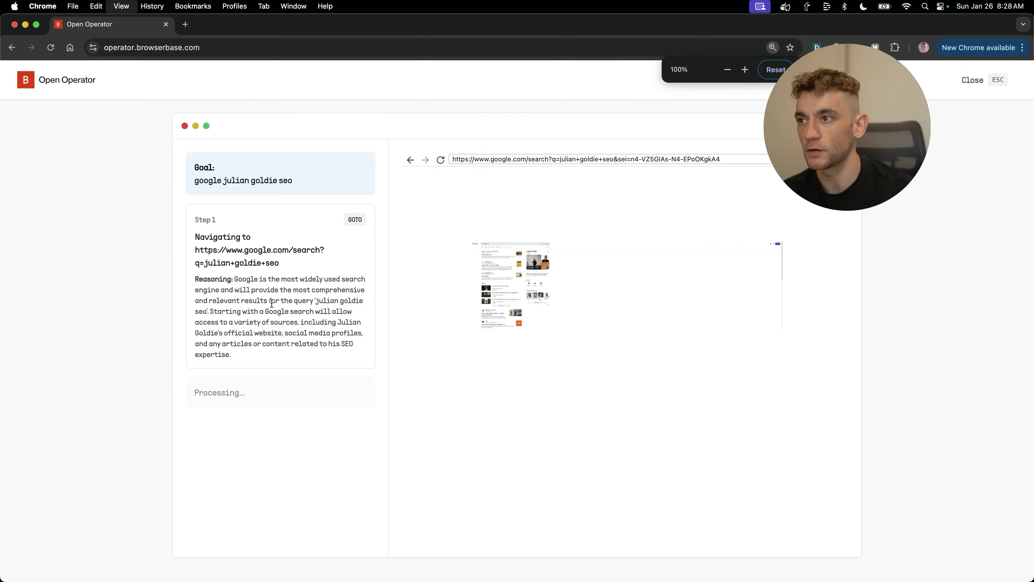
pyautogui.press('super+equal')
pyautogui.press('super+equal')
pyautogui.press('super+equal')
pyautogui.press('super+equal')
pyautogui.press('super+equal')
pyautogui.press('super+equal')
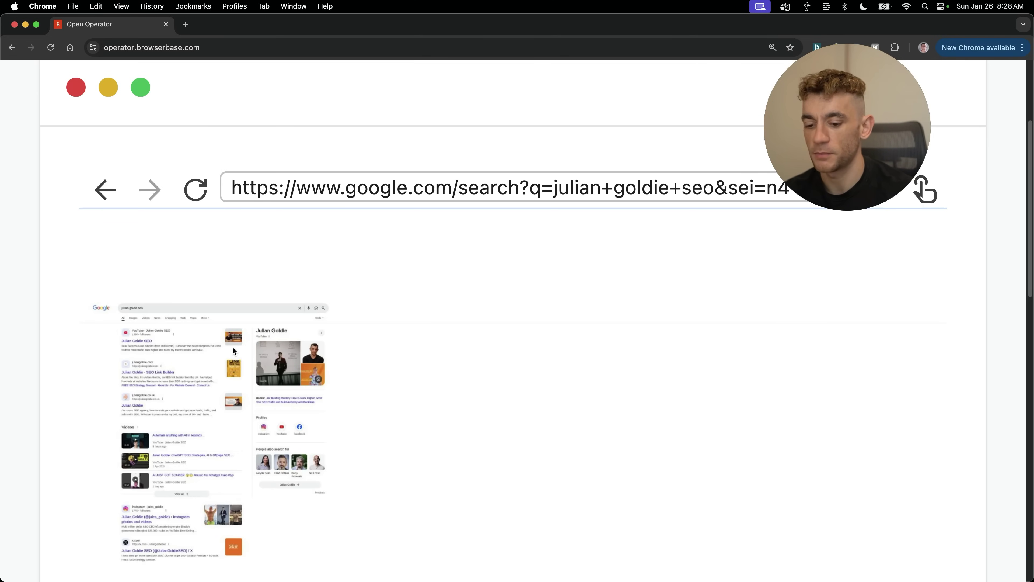
pyautogui.press('super+0')
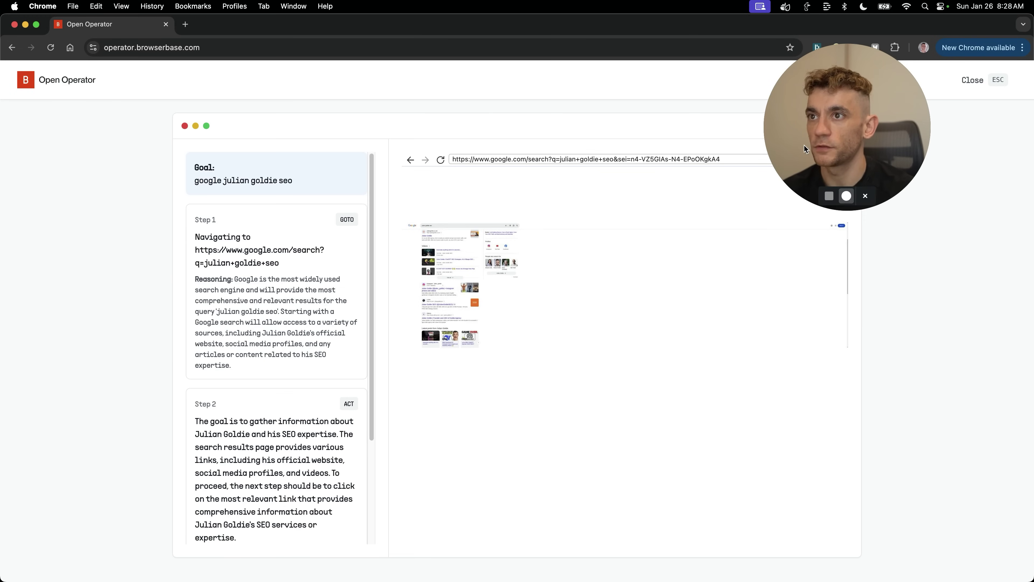
pyautogui.moveTo(804, 144); pyautogui.dragTo(937, 154)
pyautogui.click(904, 296)
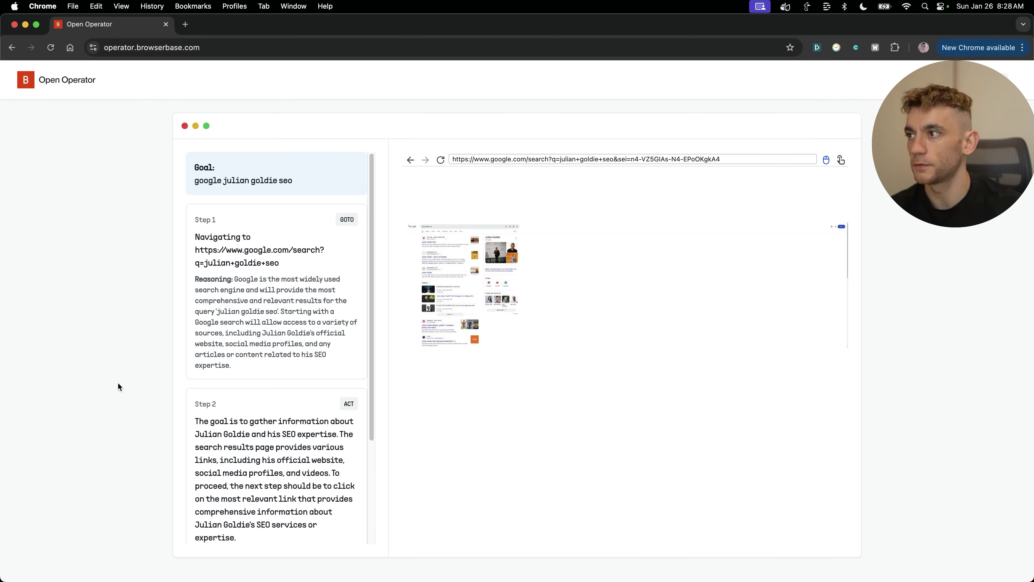
pyautogui.click(275, 324)
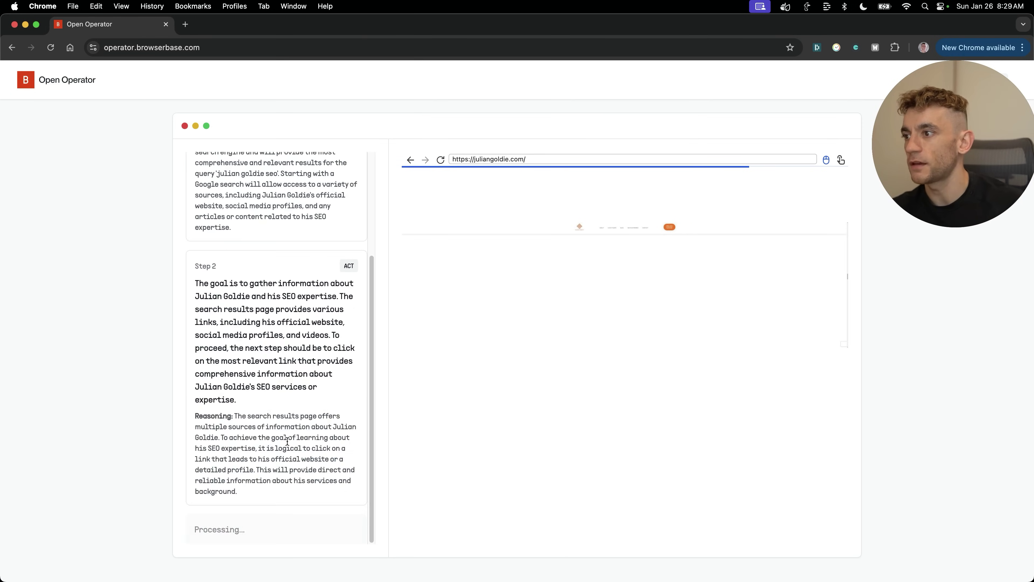
# - From the home page, paste the competitor-analysis prompt without its dash, append ''s channel', and submit
pyautogui.click(530, 265)
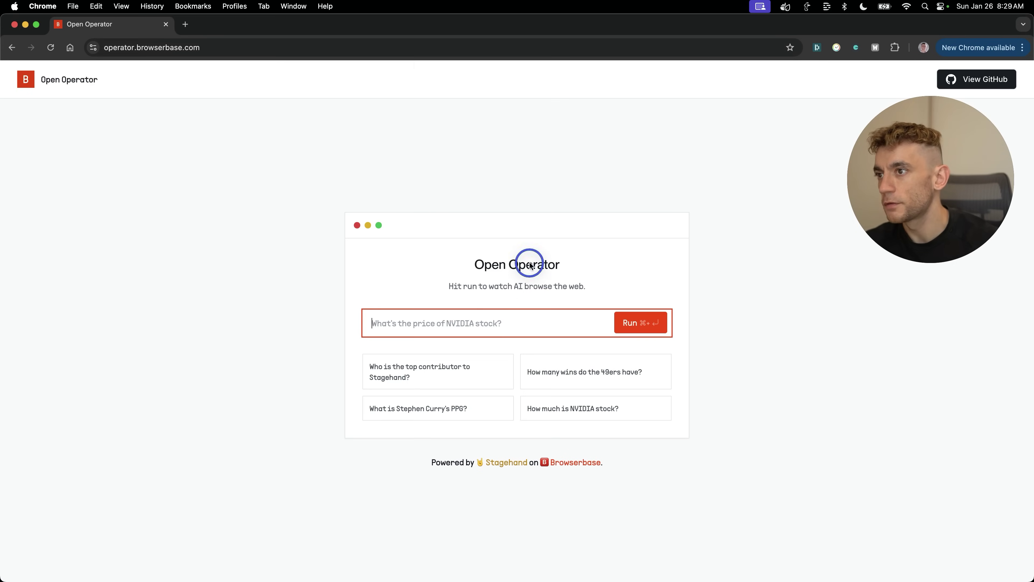
pyautogui.click(489, 322)
pyautogui.press('super+v')
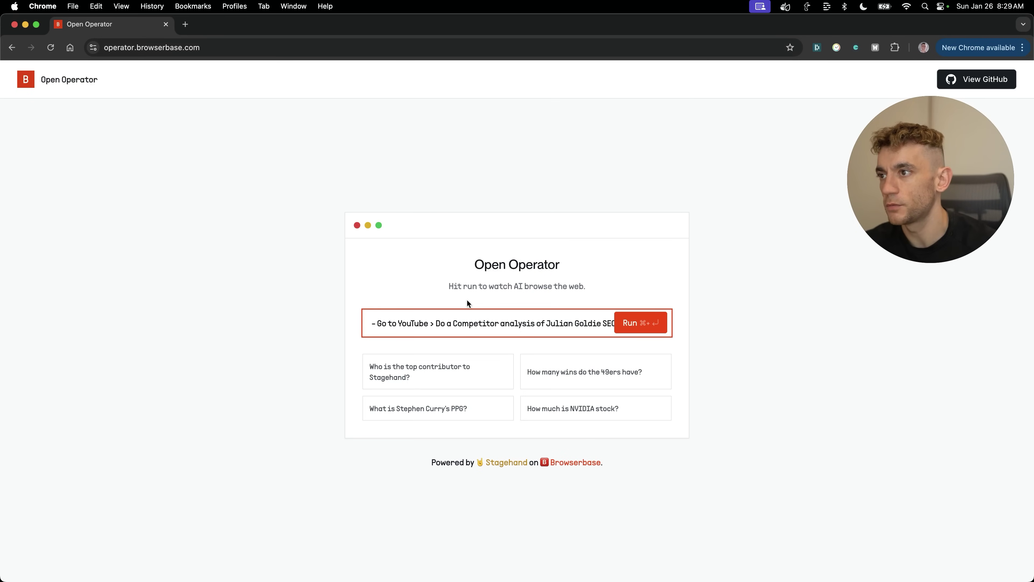
pyautogui.press('BackSpace')
pyautogui.press('BackSpace')
pyautogui.press('super+Right')
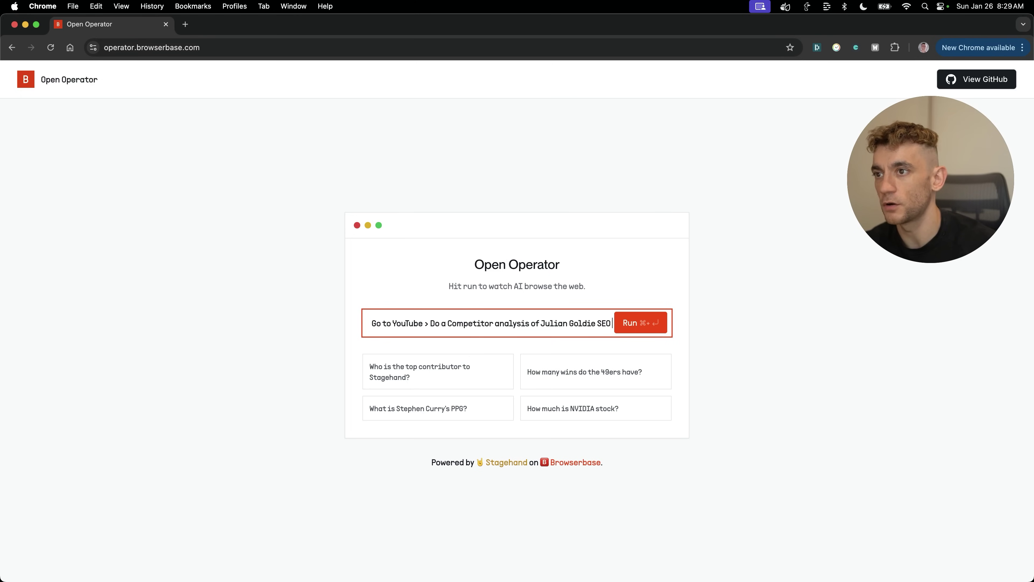
pyautogui.write("'s channel")
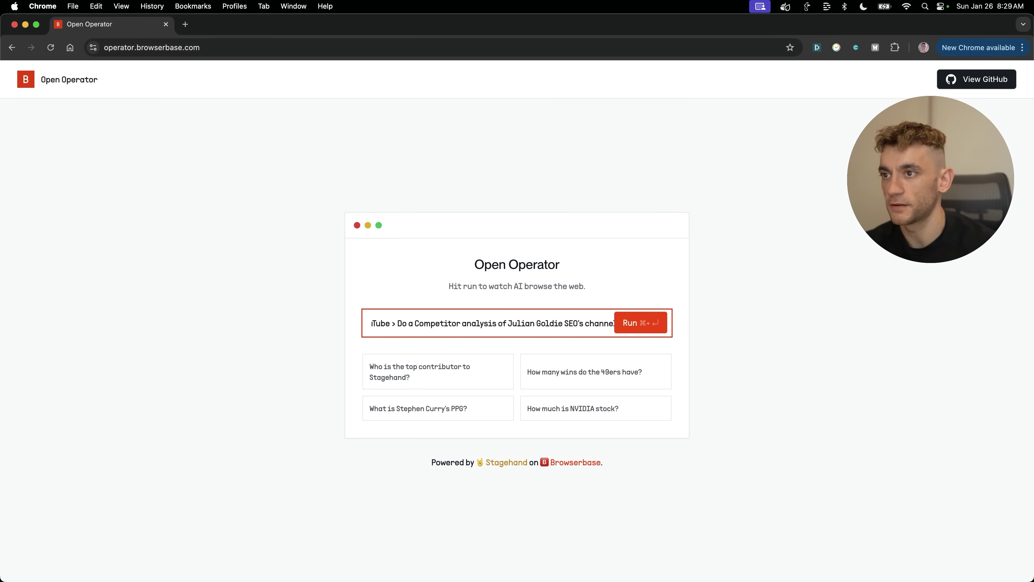
pyautogui.press('super+Return')
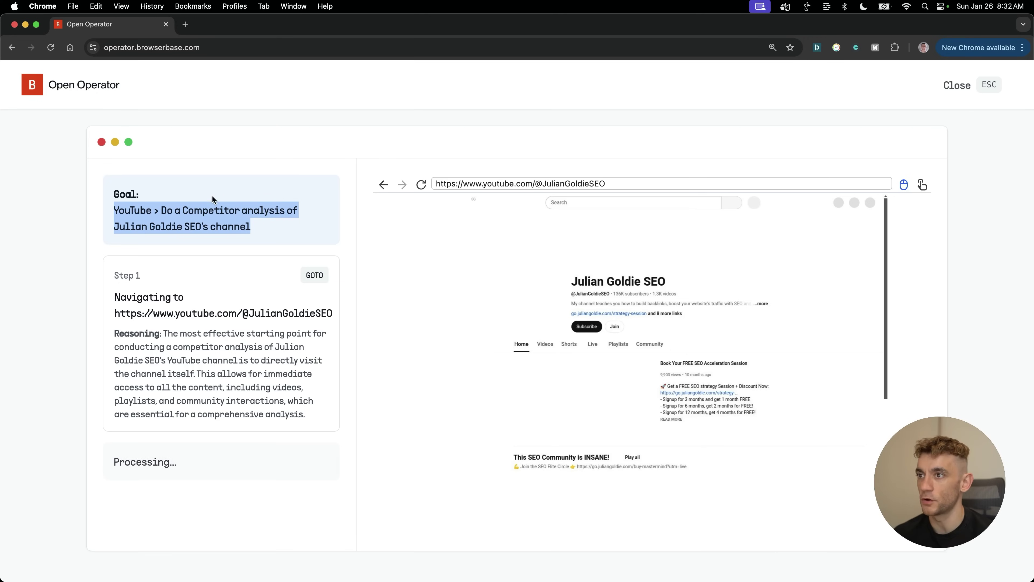
# - Read through Step 1 and Step 2 reasoning while the agent opens the Videos tab
pyautogui.moveTo(115, 298); pyautogui.dragTo(231, 341)
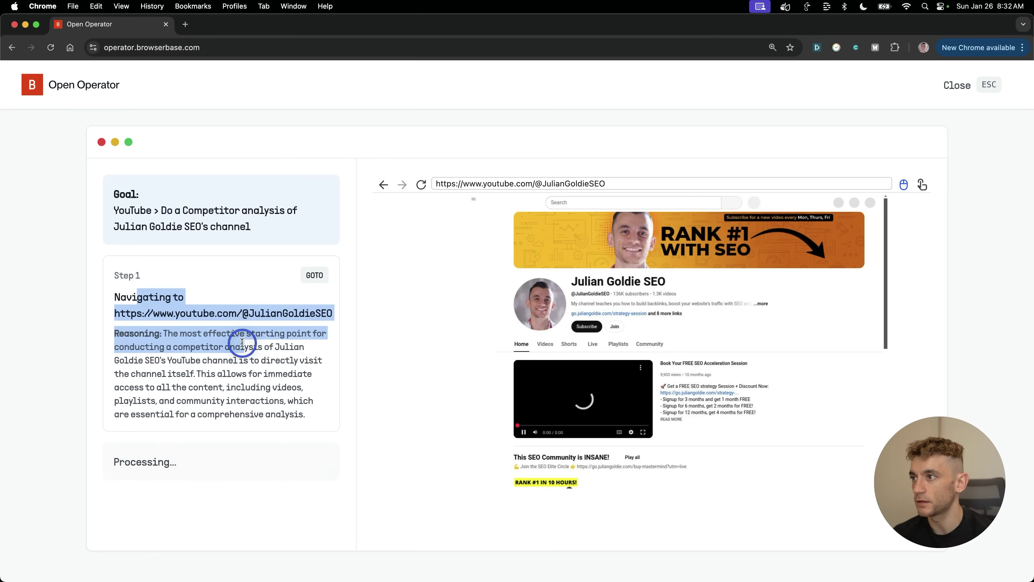
pyautogui.doubleClick(262, 314)
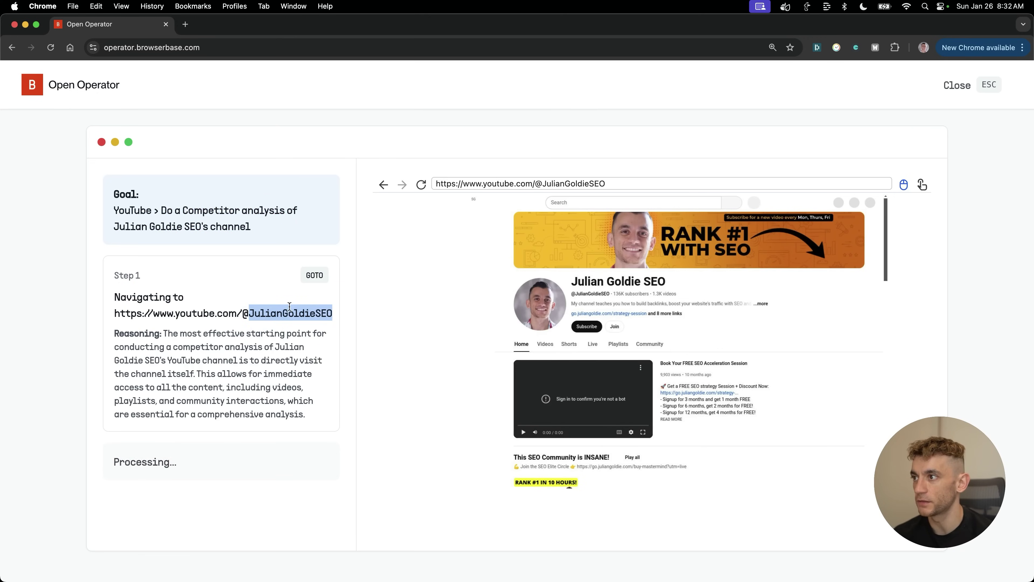
pyautogui.click(994, 421)
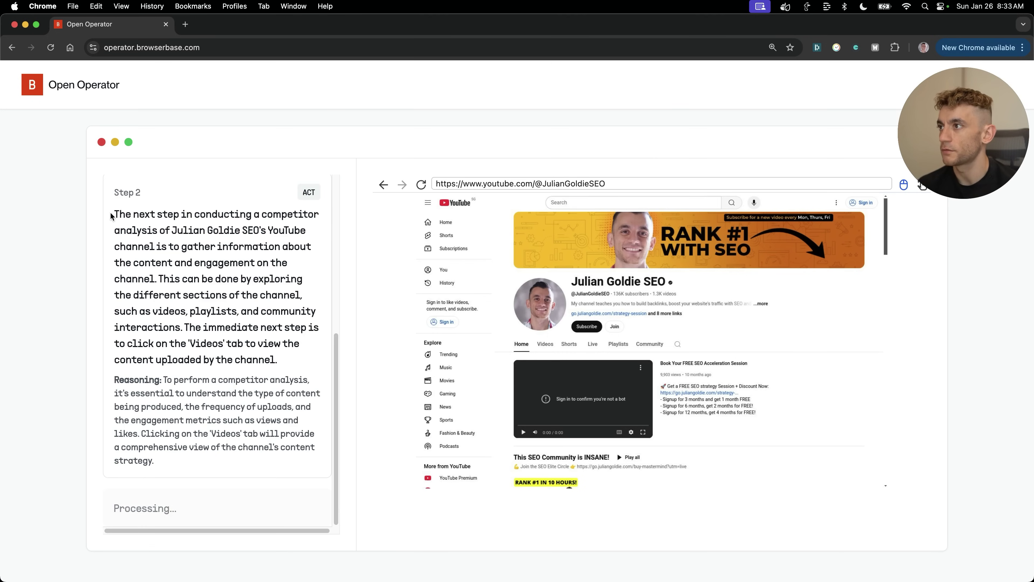
pyautogui.moveTo(114, 217); pyautogui.dragTo(123, 322)
pyautogui.click(185, 316)
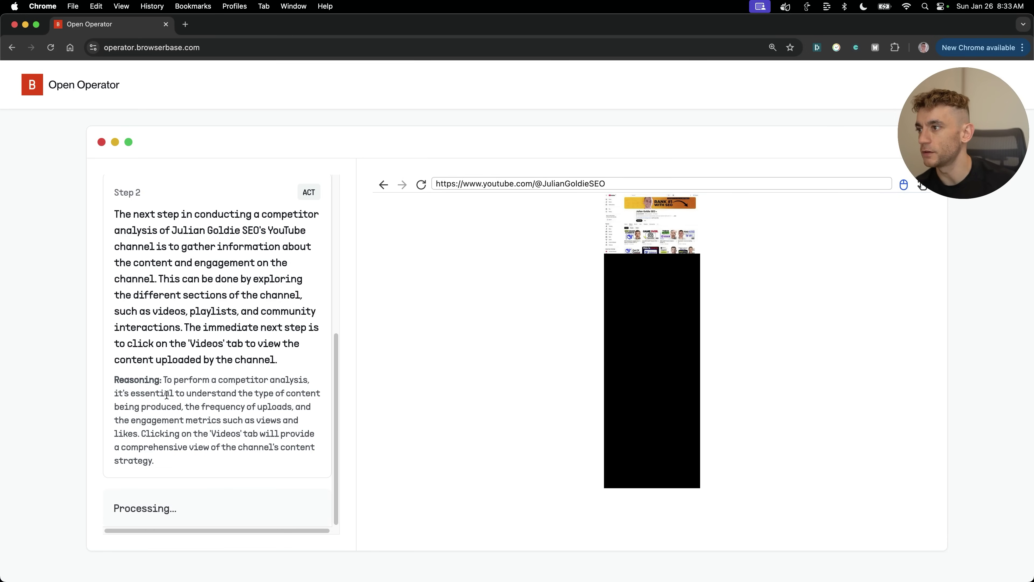
pyautogui.moveTo(210, 406); pyautogui.dragTo(151, 429)
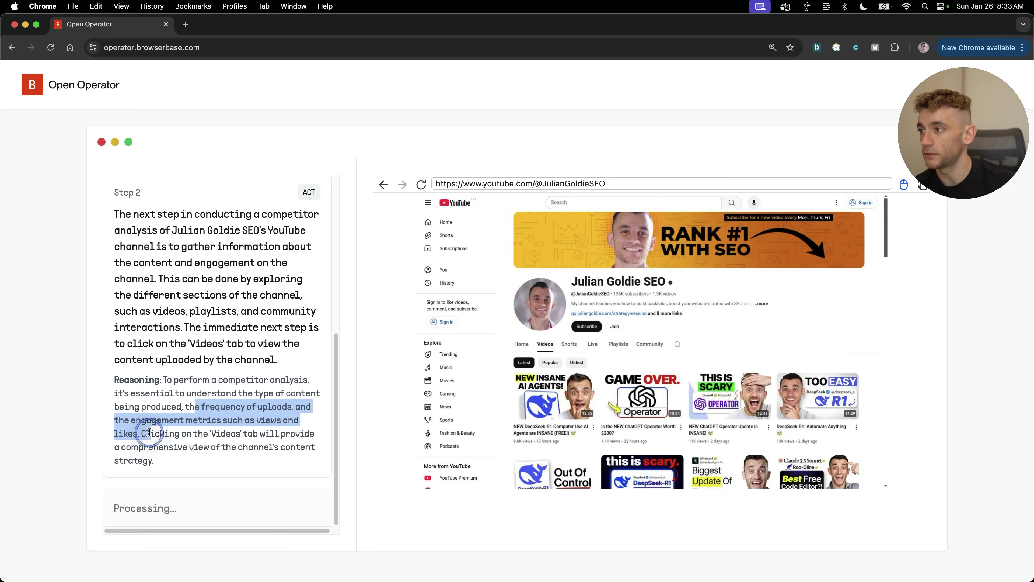
pyautogui.click(200, 416)
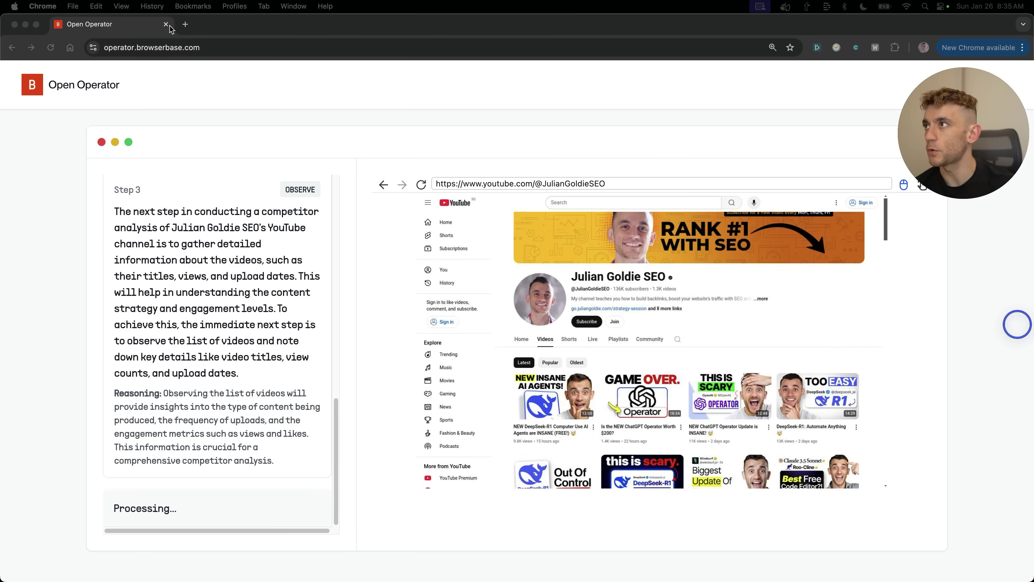
# - Open a second Open Operator tab on a fresh home page
pyautogui.click(188, 47)
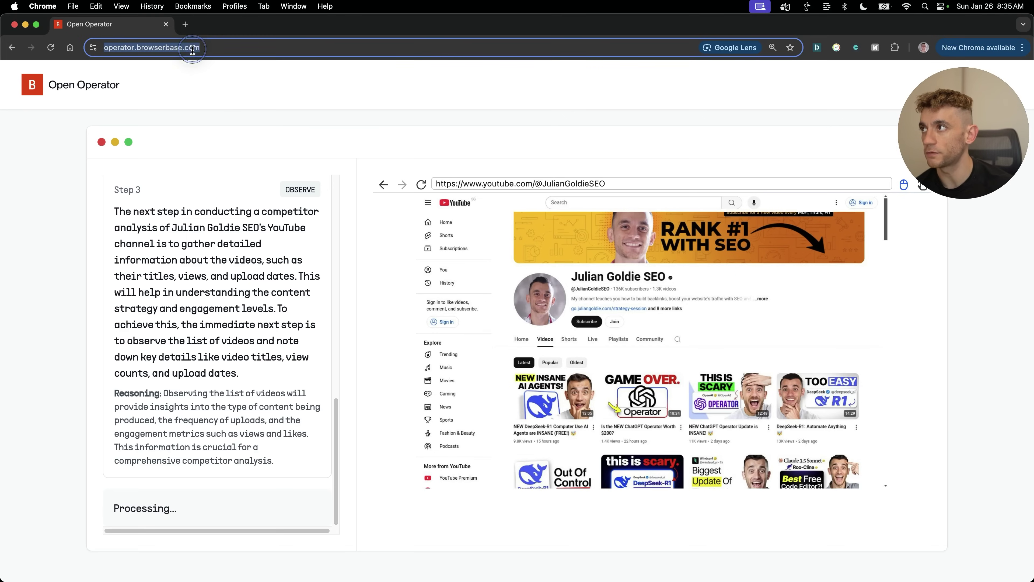
pyautogui.press('super+Return')
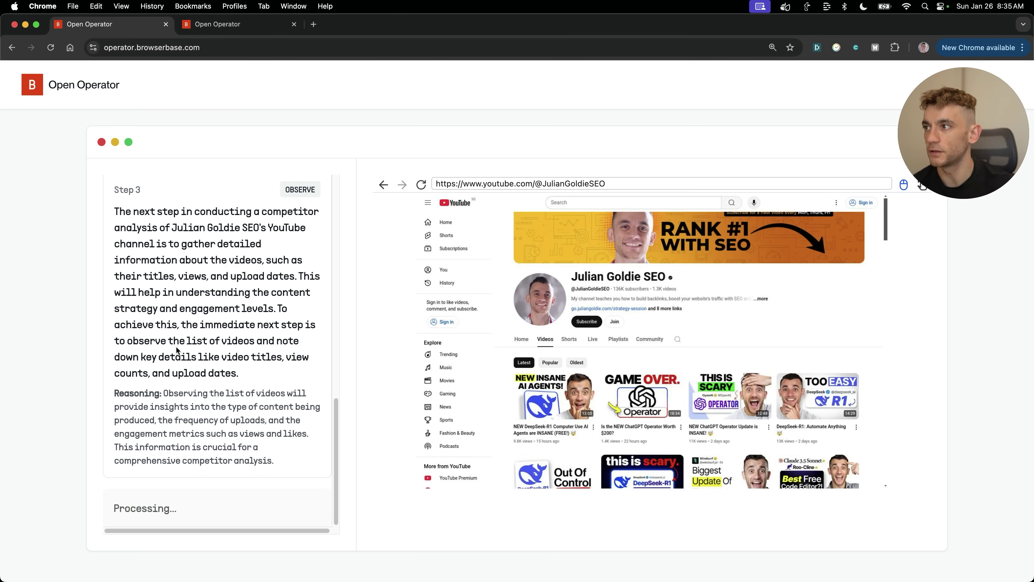
pyautogui.scroll(15, 176, 340)
pyautogui.scroll(-15, 177, 340)
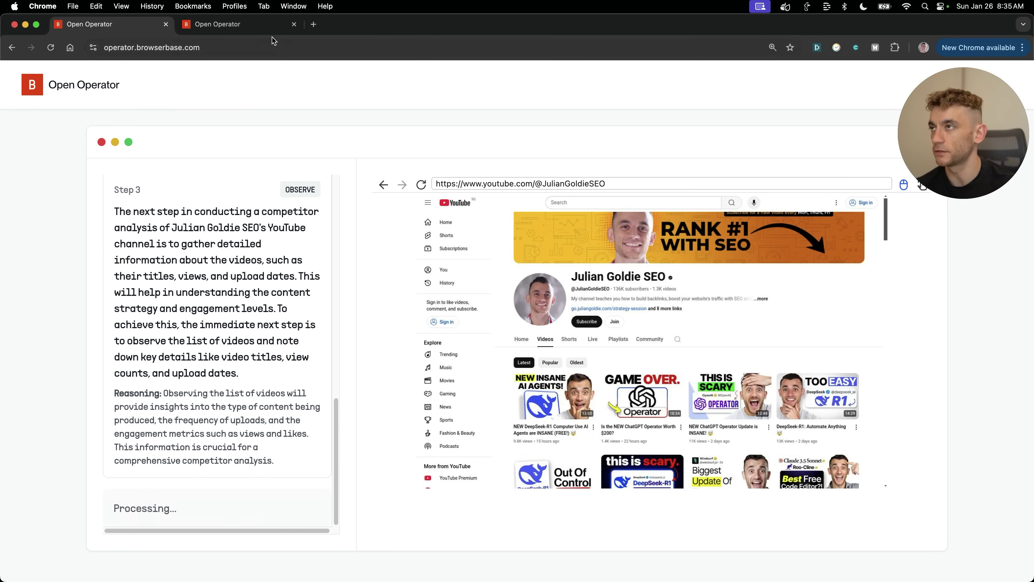
pyautogui.click(264, 31)
pyautogui.press('super+l')
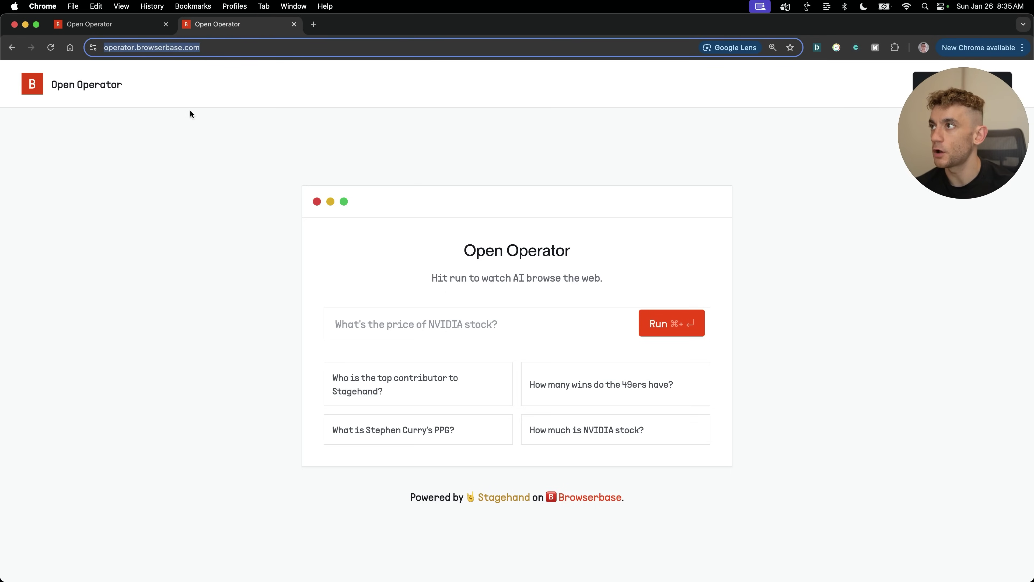
pyautogui.click(216, 227)
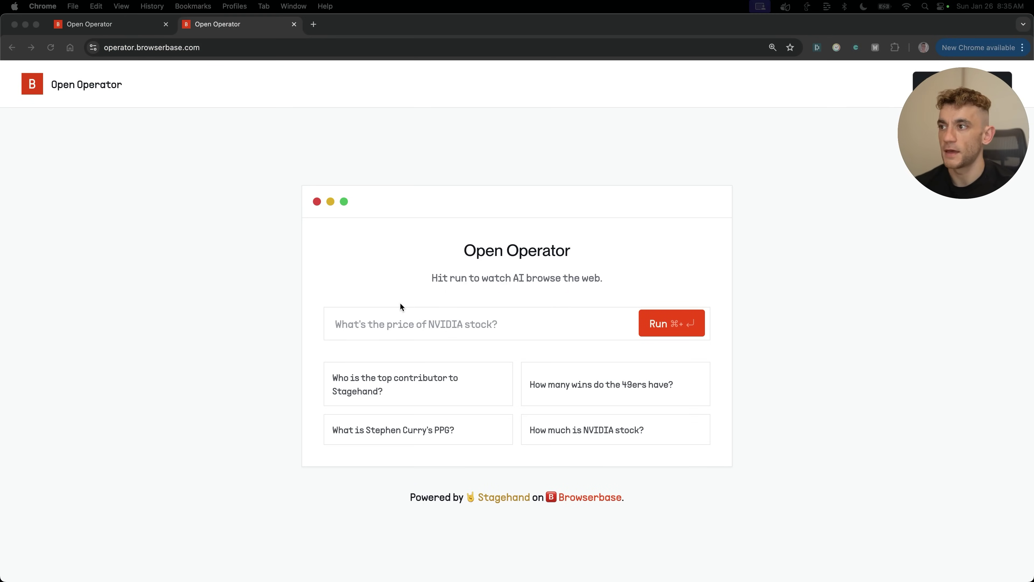
# - Paste the llamacoder prompt, delete its leading dash, and replace 'Coding tools e.g. c' with 'C'
pyautogui.click(406, 317)
pyautogui.write('- Go to llamacoder.together.ai > Coding tools e.g. code an SEO Cost Calculator')
pyautogui.press('super+Left')
pyautogui.hotkey('shift', 'Right')
pyautogui.hotkey('shift', 'Right')
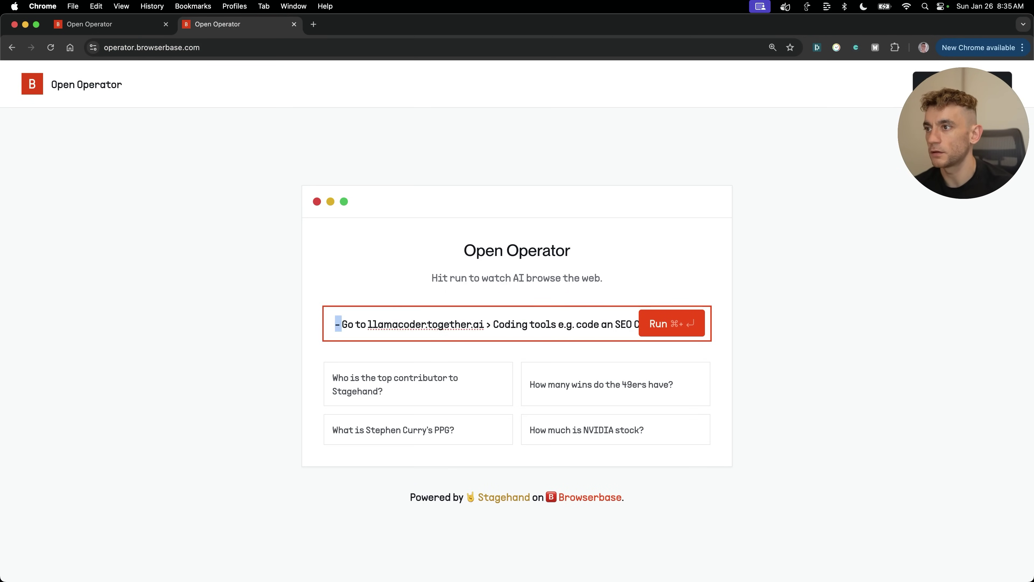
pyautogui.press('BackSpace')
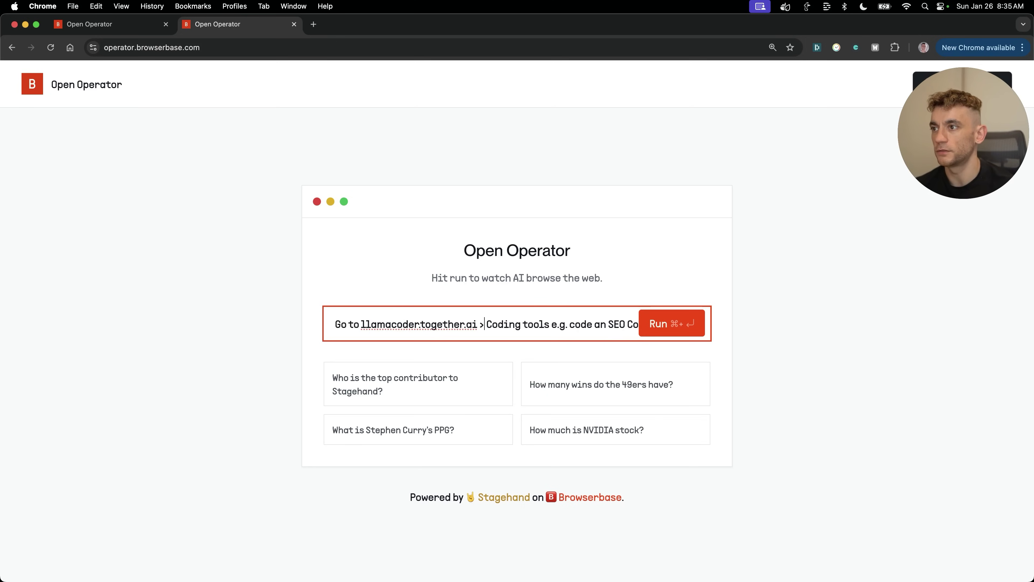
pyautogui.hotkey('alt', 'Left')
pyautogui.hotkey('shift', 'alt', 'Right')
pyautogui.hotkey('shift', 'alt', 'Right')
pyautogui.hotkey('shift', 'alt', 'Right')
pyautogui.hotkey('shift', 'Right')
pyautogui.hotkey('shift', 'Right')
pyautogui.write('C')
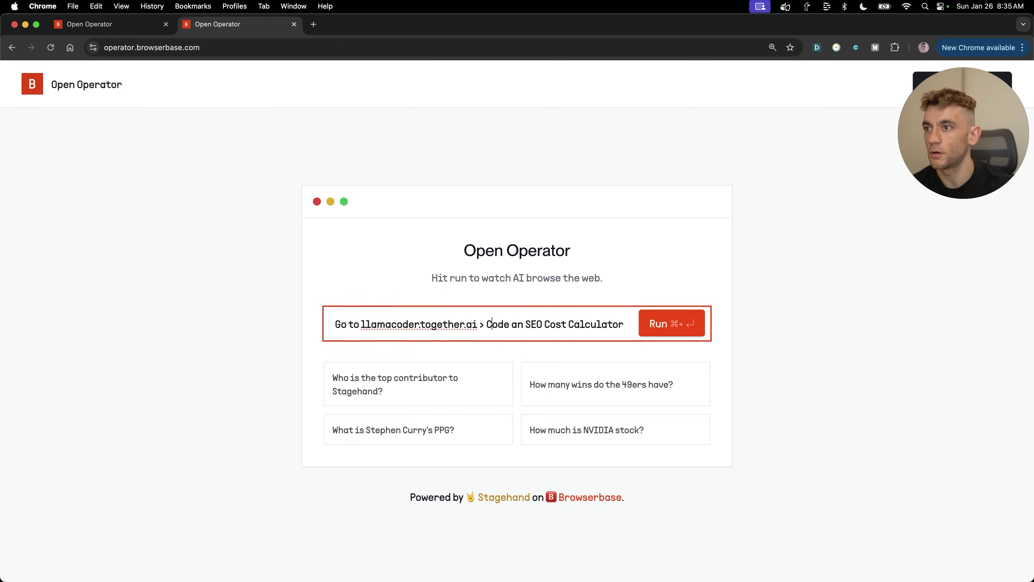
# - Run the SEO Cost Calculator prompt and zoom in to follow the agent on LlamaCoder
pyautogui.click(672, 329)
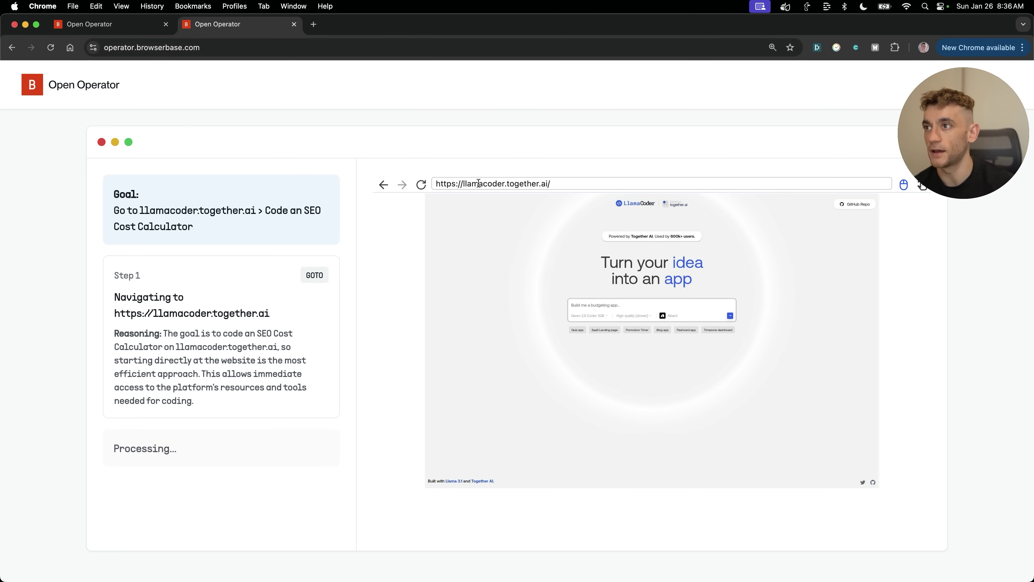
pyautogui.click(1016, 317)
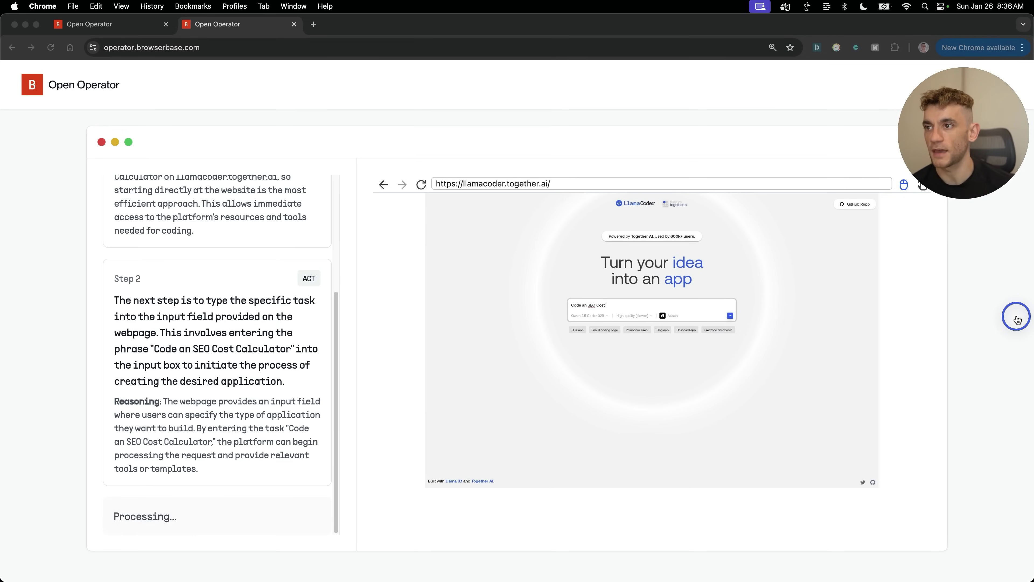
pyautogui.press('super+equal')
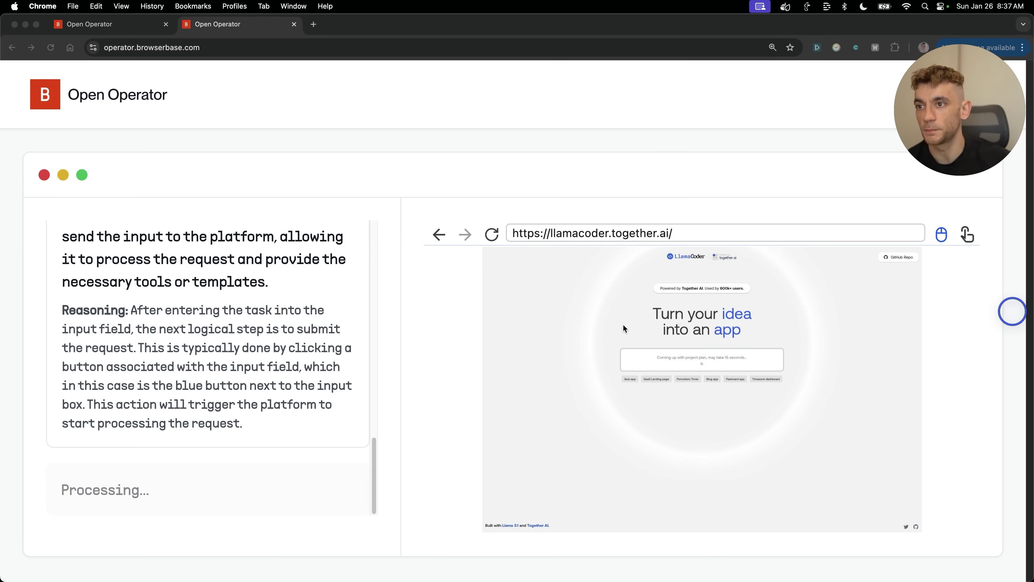
pyautogui.click(619, 178)
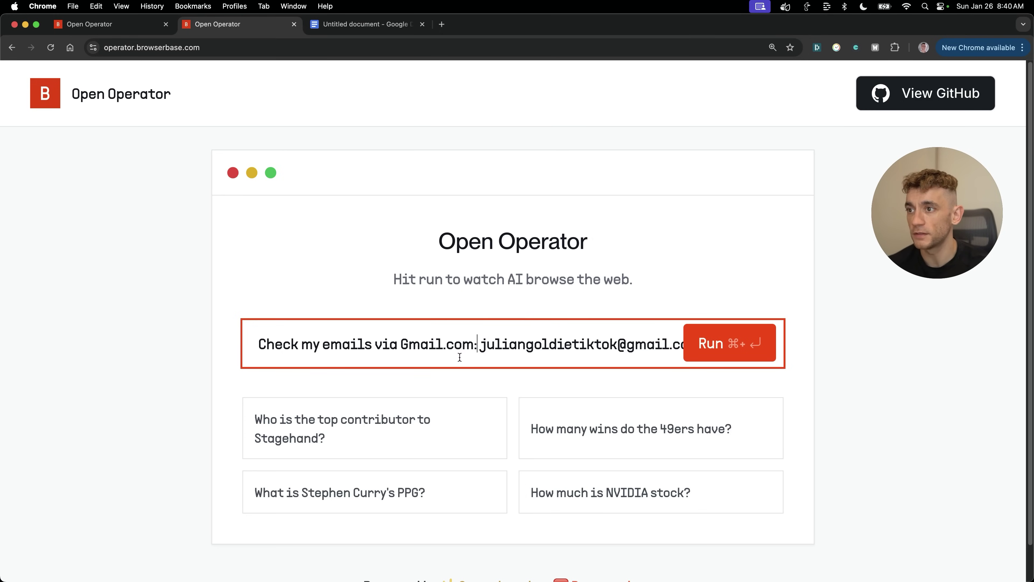
# - Run the Gmail email-checking prompt
pyautogui.click(762, 344)
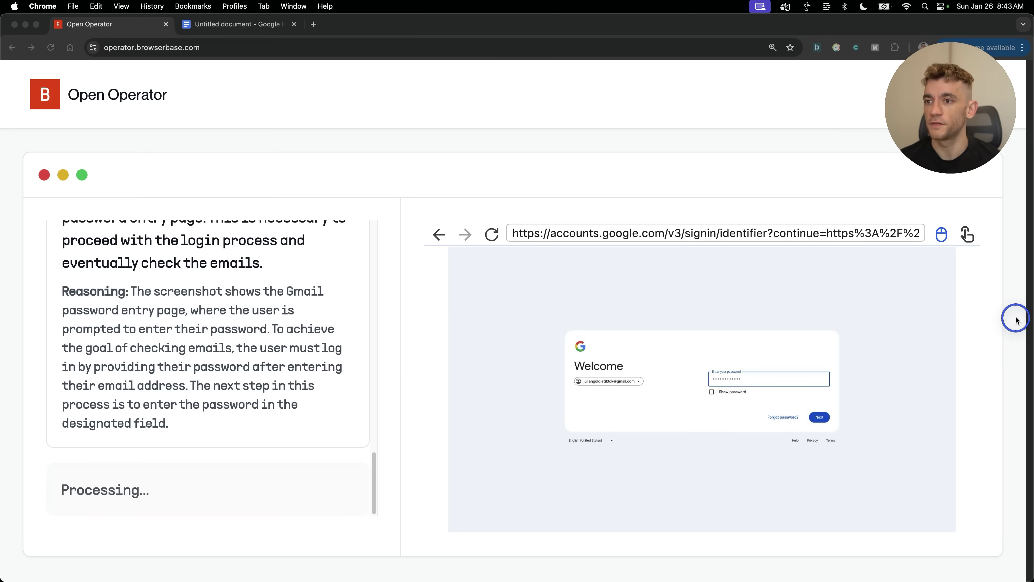
# - Scroll up the step log as the agent reaches Google's password page
pyautogui.scroll(15, 314, 376)
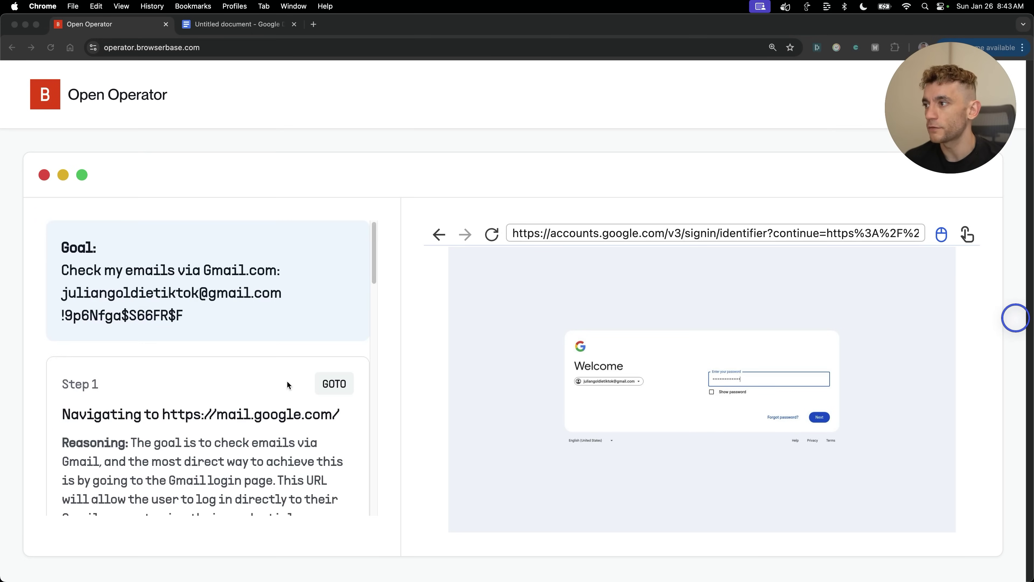
# - Scroll down through the Gmail run's step log
pyautogui.scroll(-3, 289, 387)
pyautogui.scroll(-10, 261, 359)
pyautogui.click(246, 334)
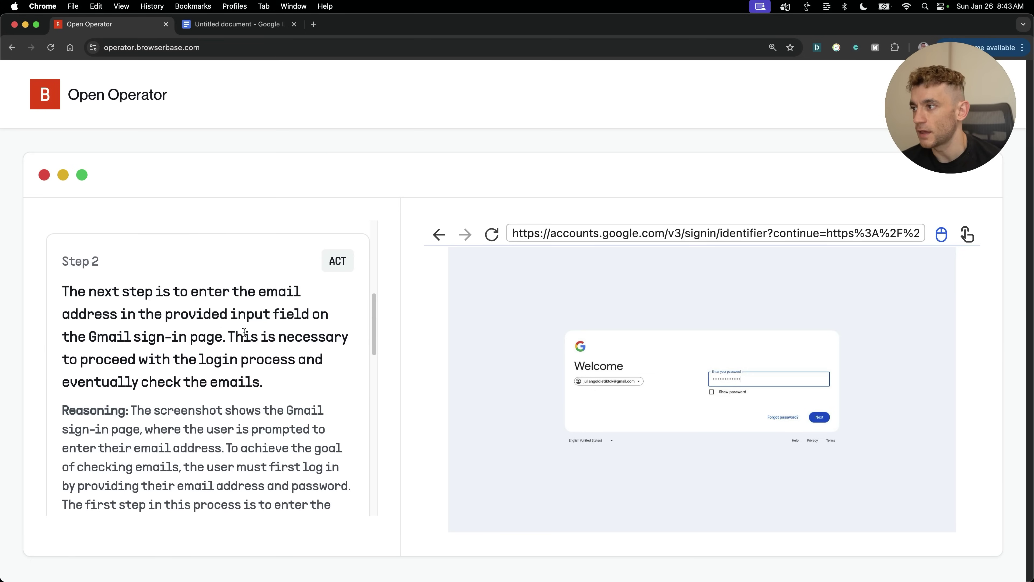
pyautogui.scroll(-10, 242, 333)
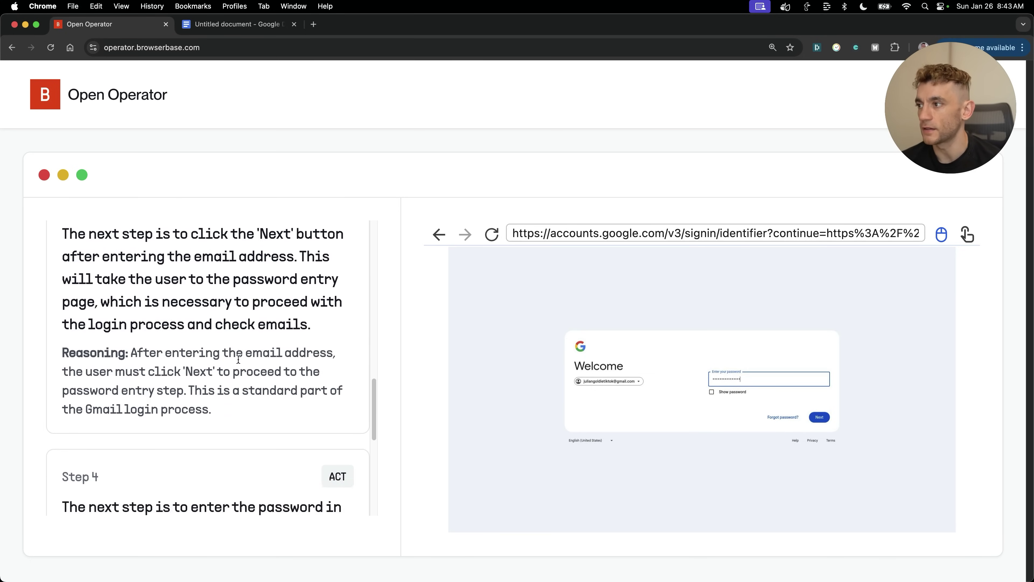
pyautogui.scroll(-10, 230, 377)
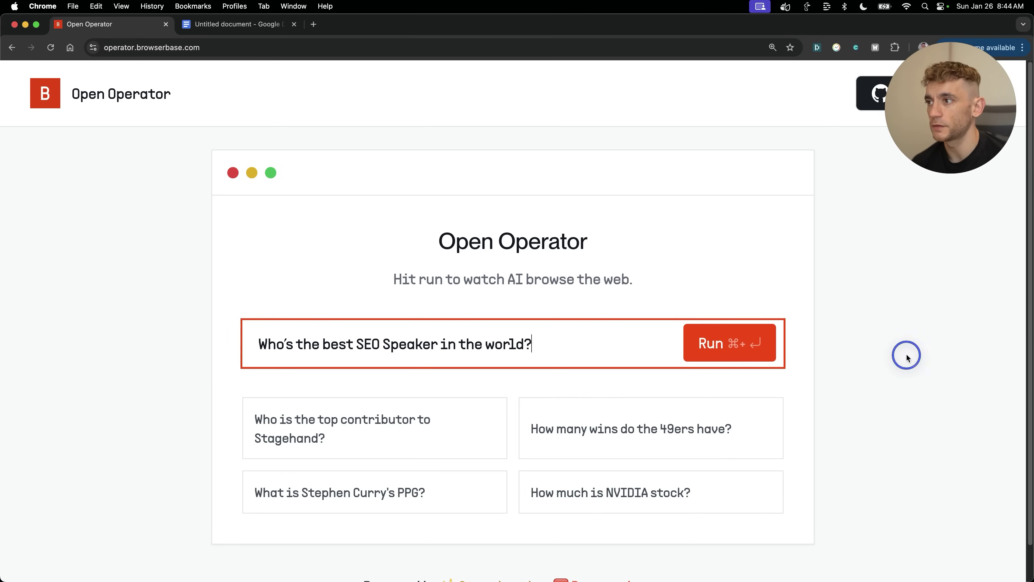
# - Run the best-SEO-speaker question and follow the agent's steps toward Google results
pyautogui.click(731, 339)
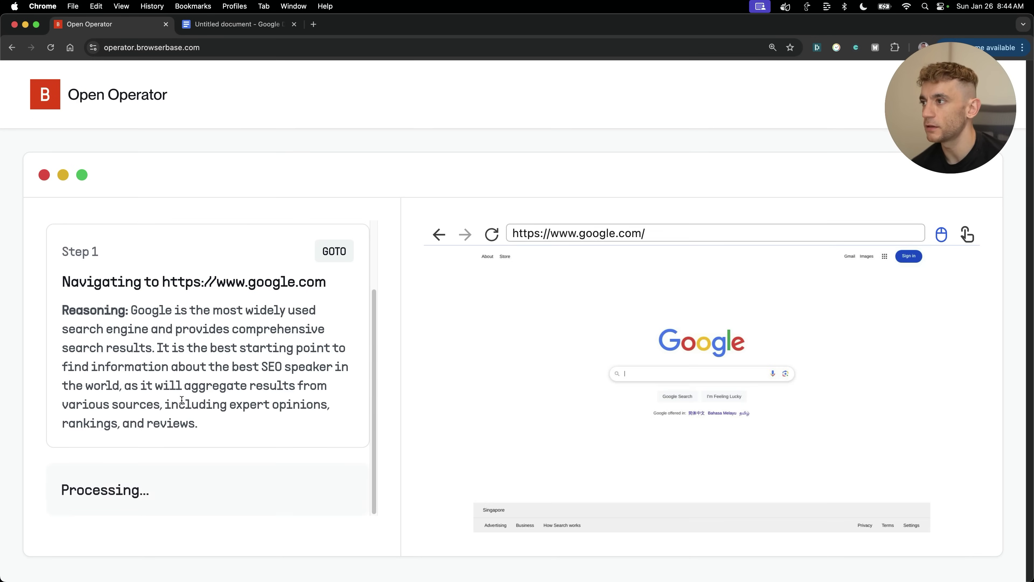
pyautogui.scroll(3, 156, 262)
pyautogui.scroll(-3, 224, 422)
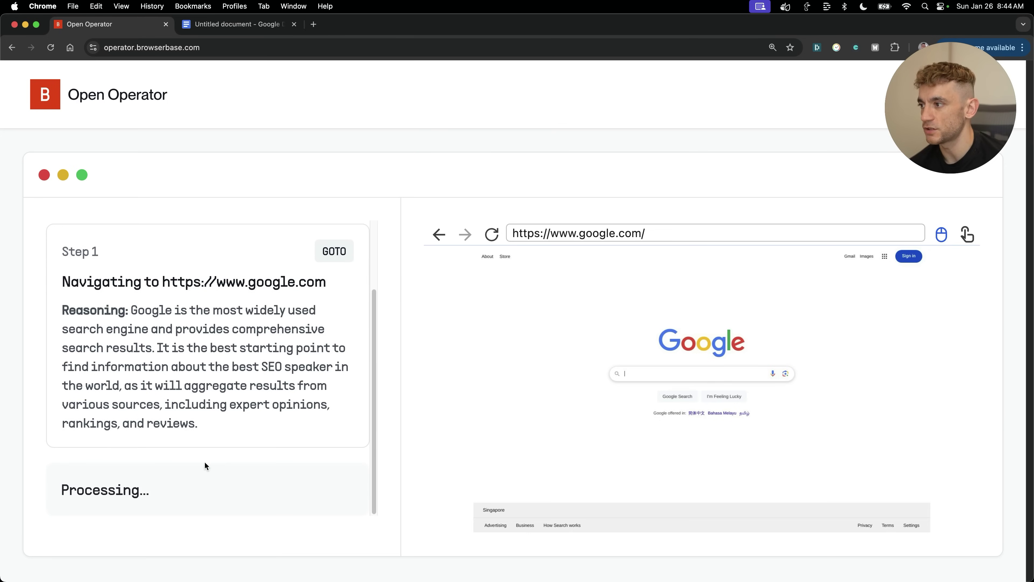
pyautogui.scroll(3, 197, 327)
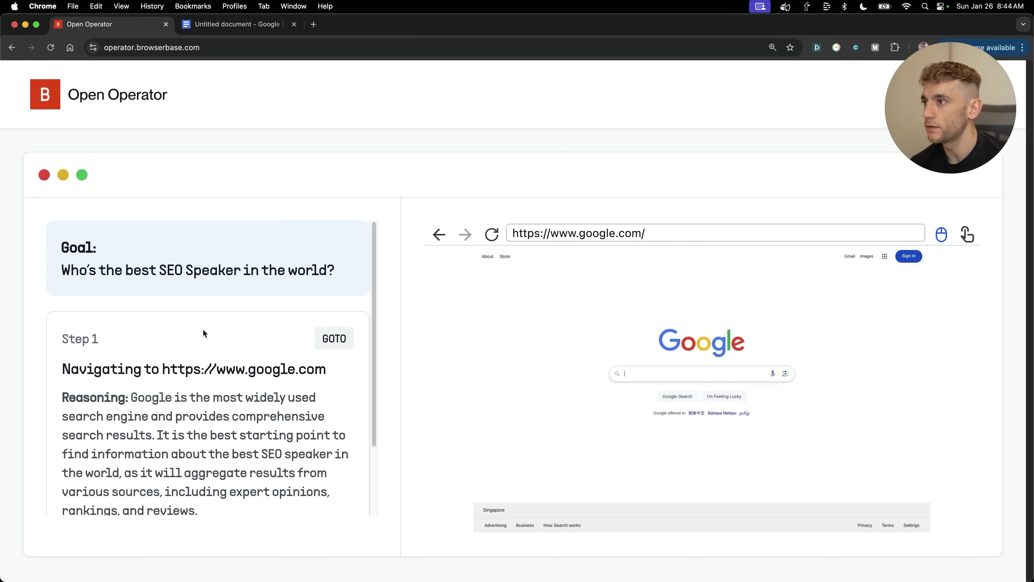
pyautogui.scroll(-3, 202, 328)
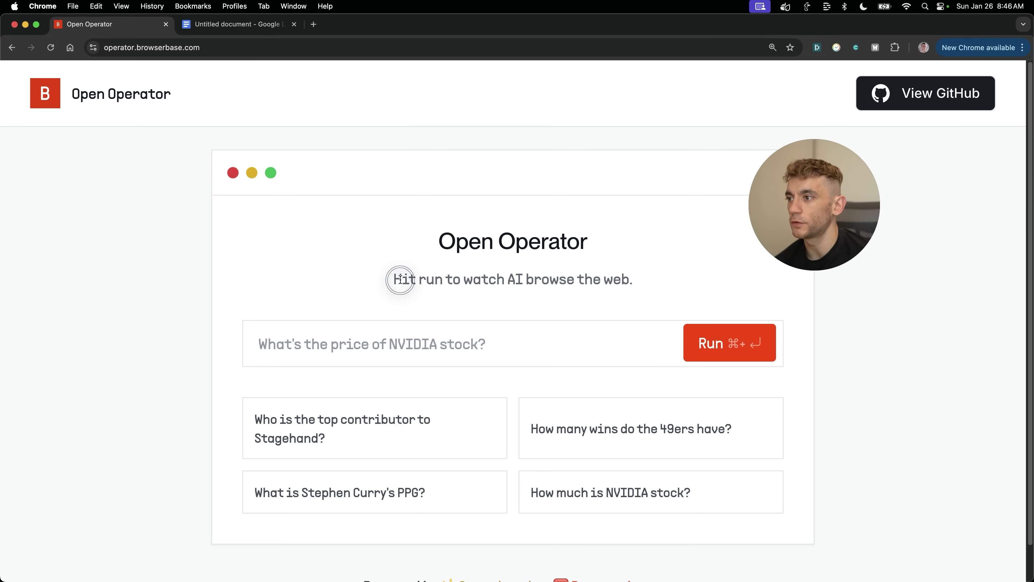
pyautogui.scroll(-2, 856, 474)
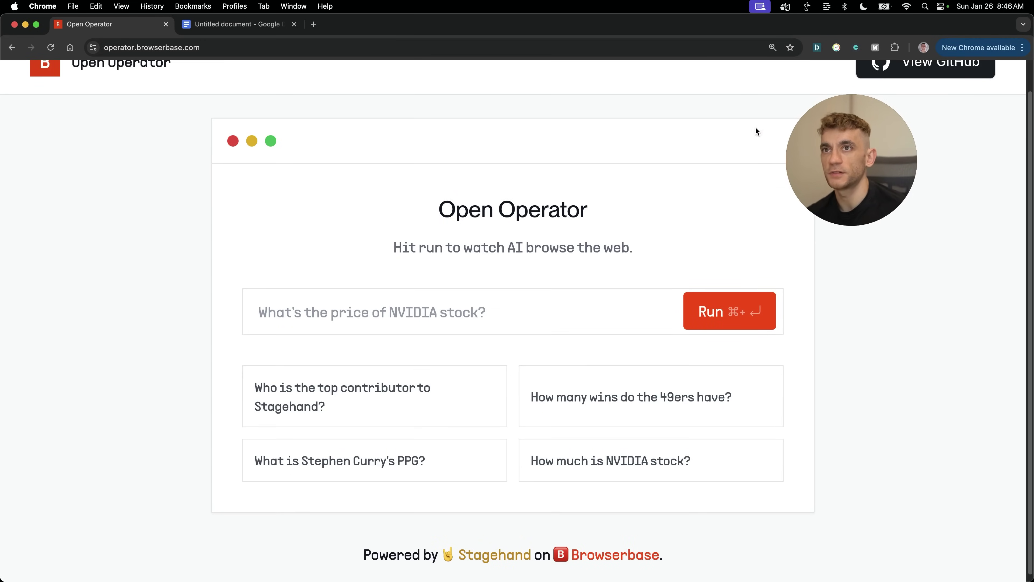
pyautogui.scroll(2, 810, 381)
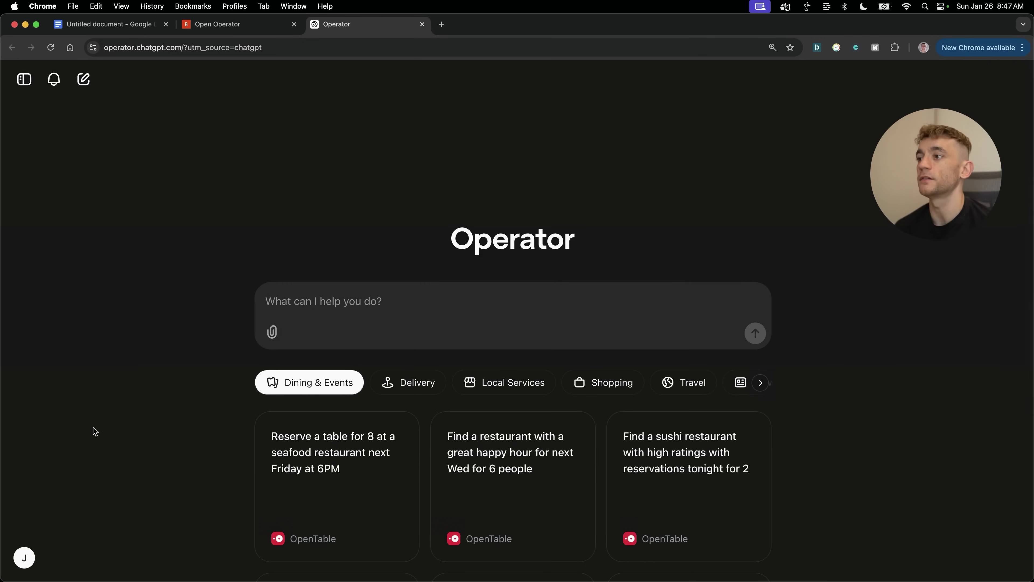
# - Paste and submit the prepared YouTube competitor analysis task in ChatGPT Operator
pyautogui.scroll(-1, 326, 308)
pyautogui.click(378, 253)
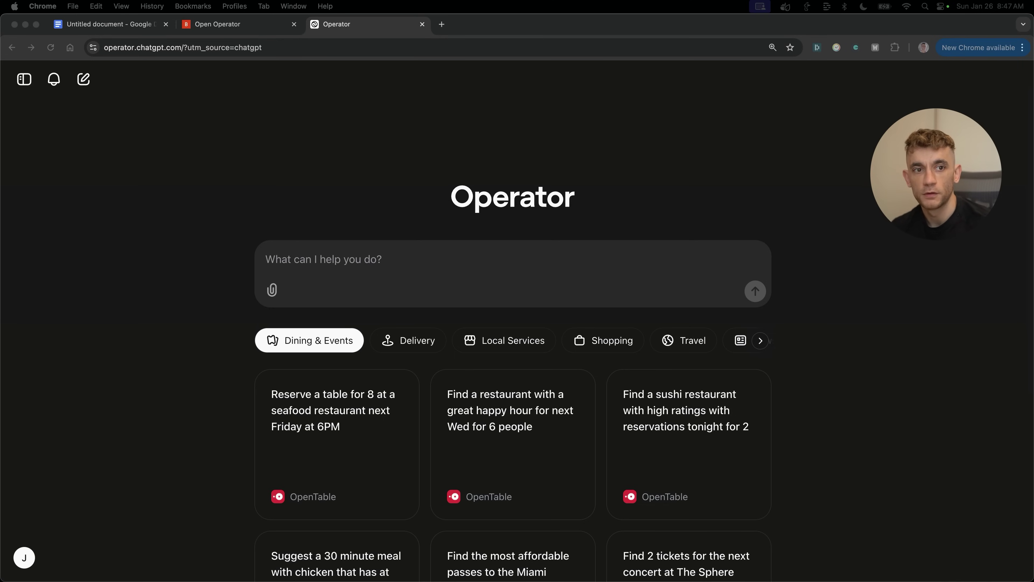
pyautogui.click(571, 284)
pyautogui.write('Go to YouTube > Do a Competitor analysis of Julian Goldie SEO')
pyautogui.press('Return')
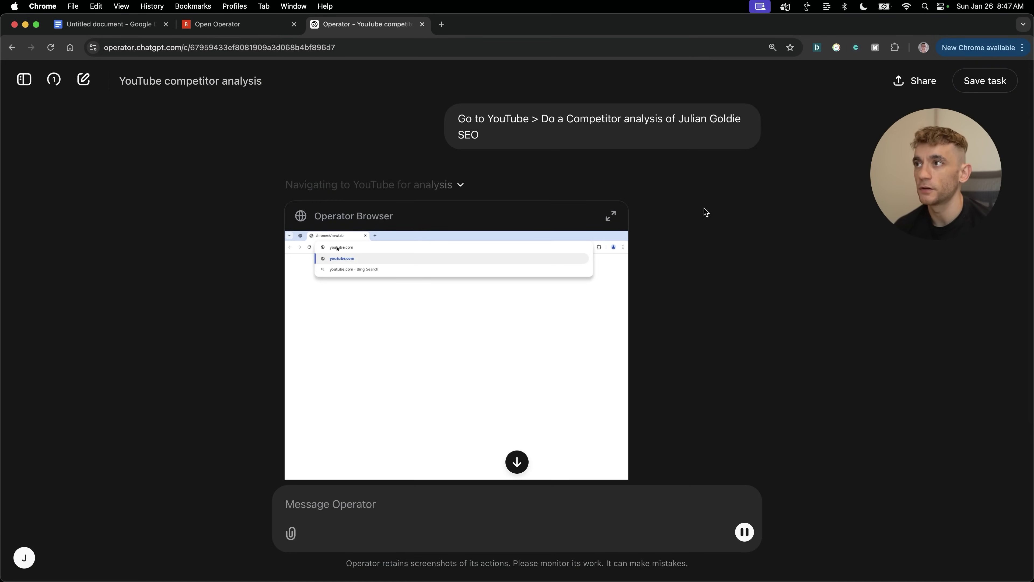
# - Read Operator's reply saying YouTube was unavailable
pyautogui.scroll(-3, 545, 284)
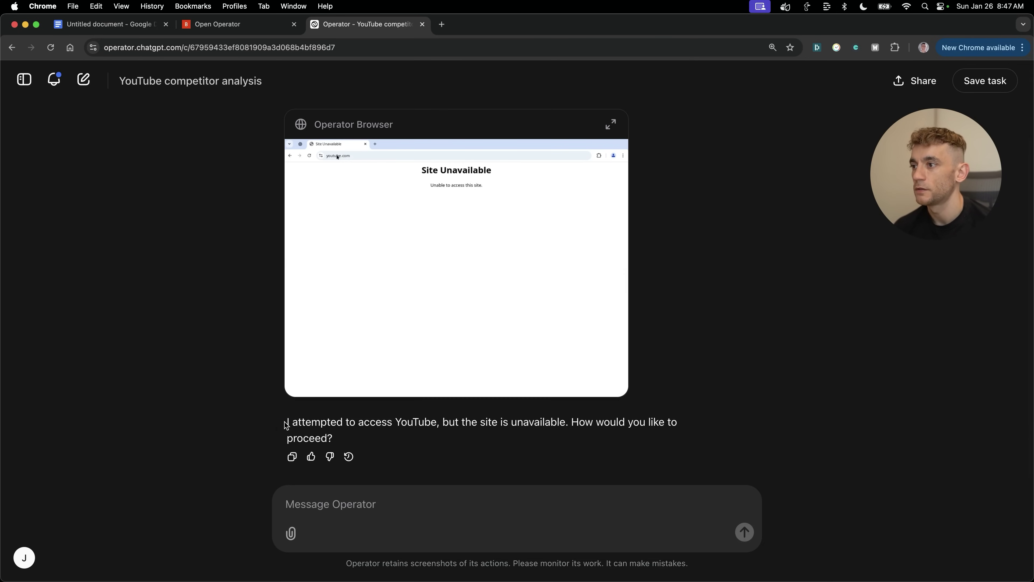
pyautogui.moveTo(287, 425); pyautogui.dragTo(723, 416)
pyautogui.click(733, 407)
pyautogui.moveTo(587, 340)
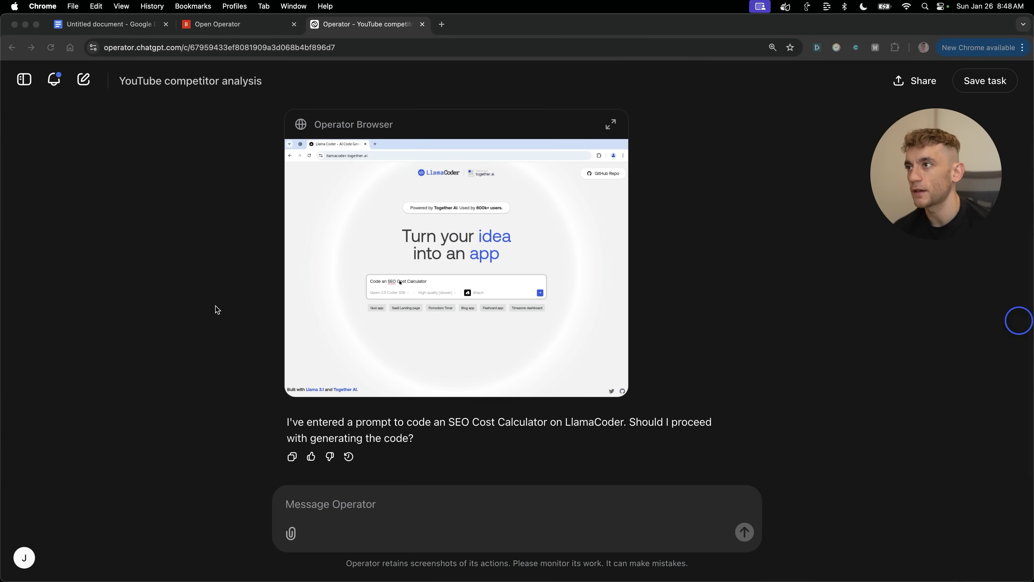
pyautogui.scroll(4, 217, 310)
pyautogui.click(464, 202)
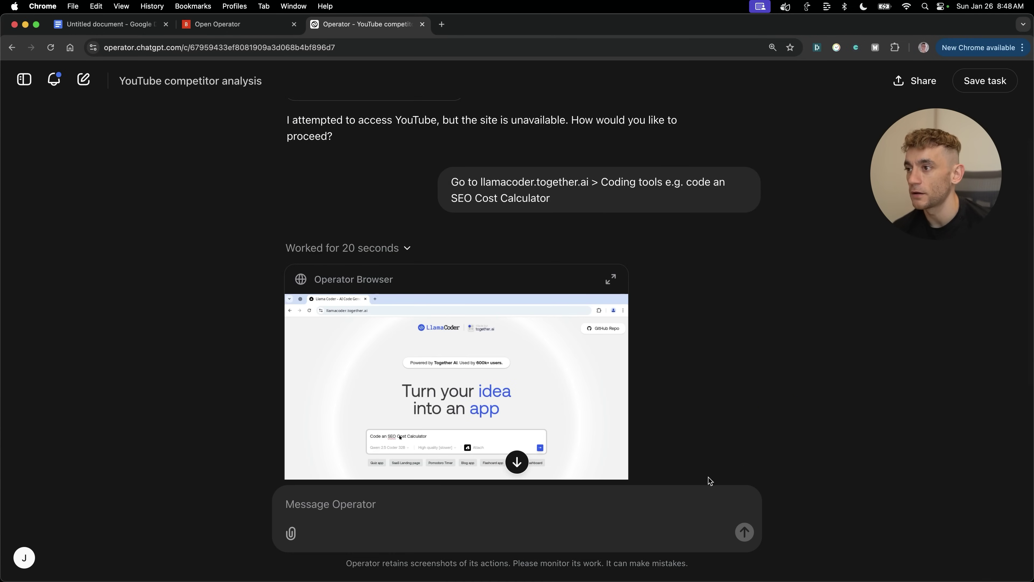
pyautogui.scroll(-4, 617, 227)
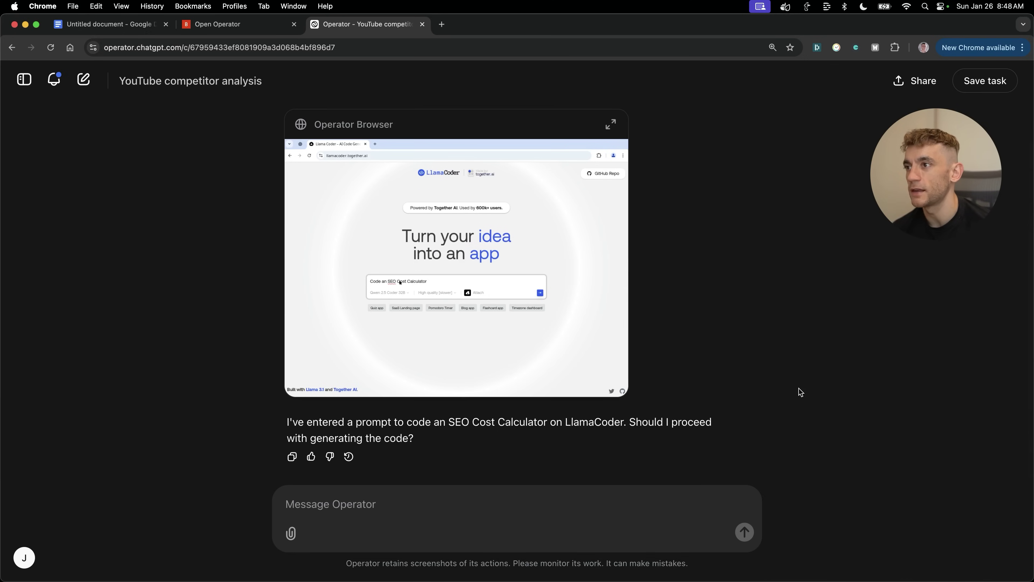
# - Compare with the Open Operator page, then review the SEO Cost Calculator reply and llamacoder request
pyautogui.click(220, 28)
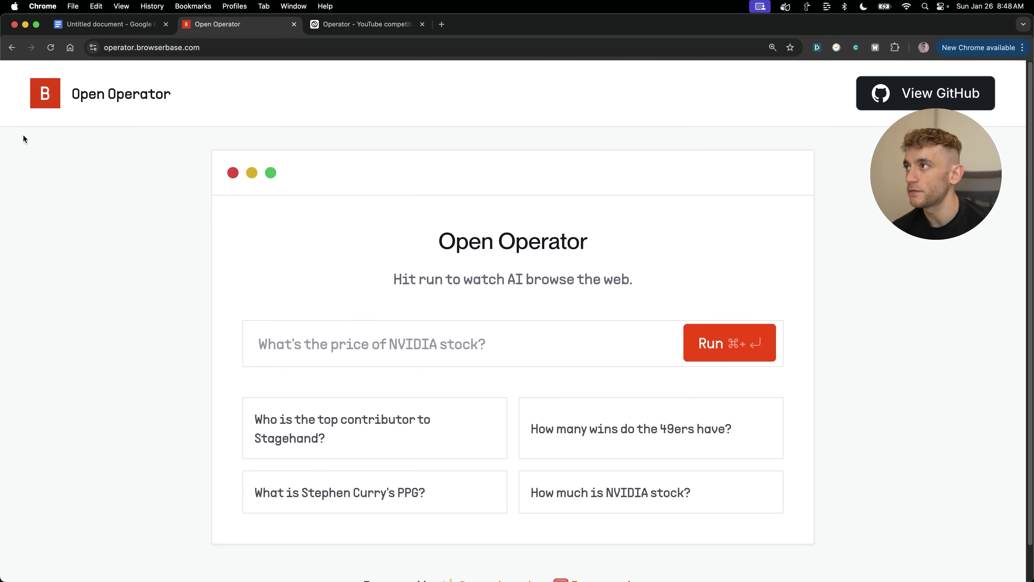
pyautogui.click(360, 27)
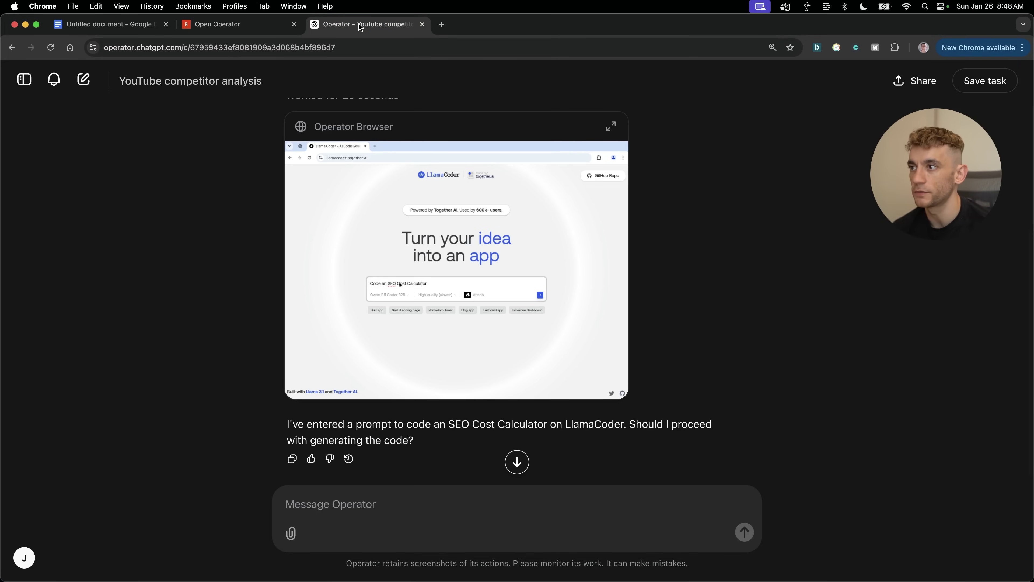
pyautogui.scroll(2, 696, 244)
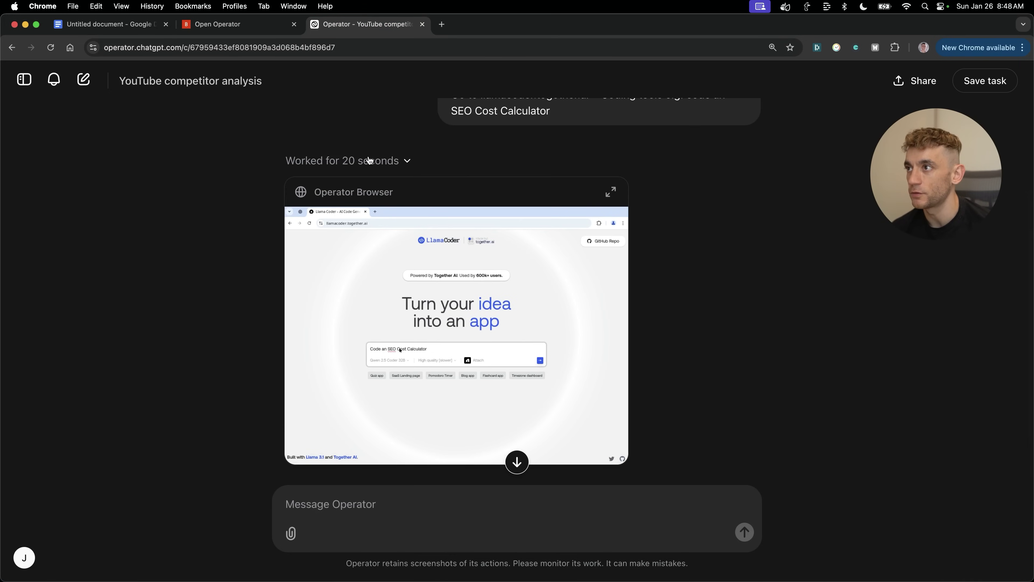
pyautogui.scroll(-2, 332, 297)
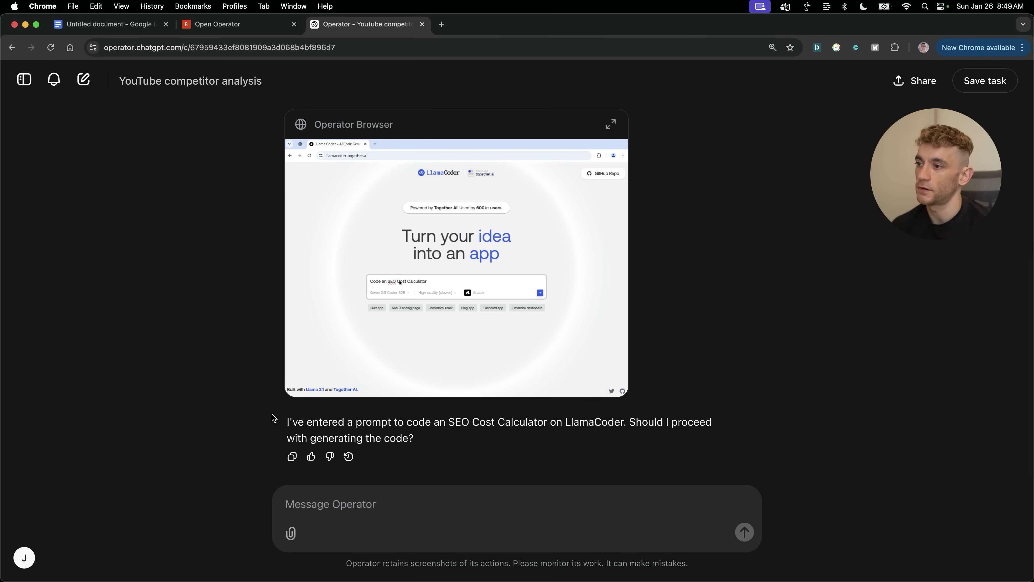
pyautogui.moveTo(269, 424); pyautogui.dragTo(729, 423)
pyautogui.scroll(5, 451, 113)
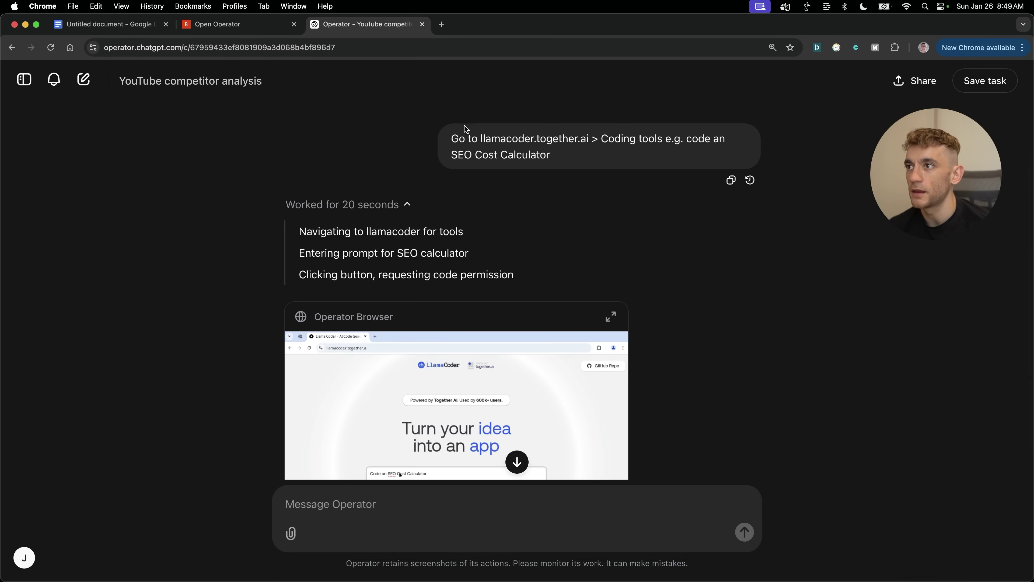
pyautogui.moveTo(451, 130); pyautogui.dragTo(574, 170)
pyautogui.tripleClick(551, 139)
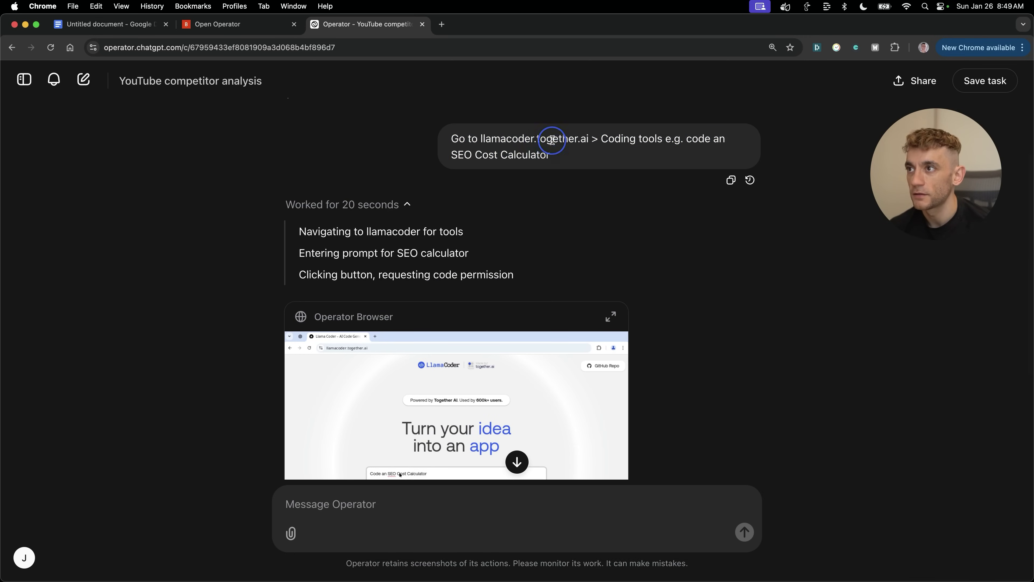
pyautogui.click(722, 346)
pyautogui.scroll(-5, 716, 359)
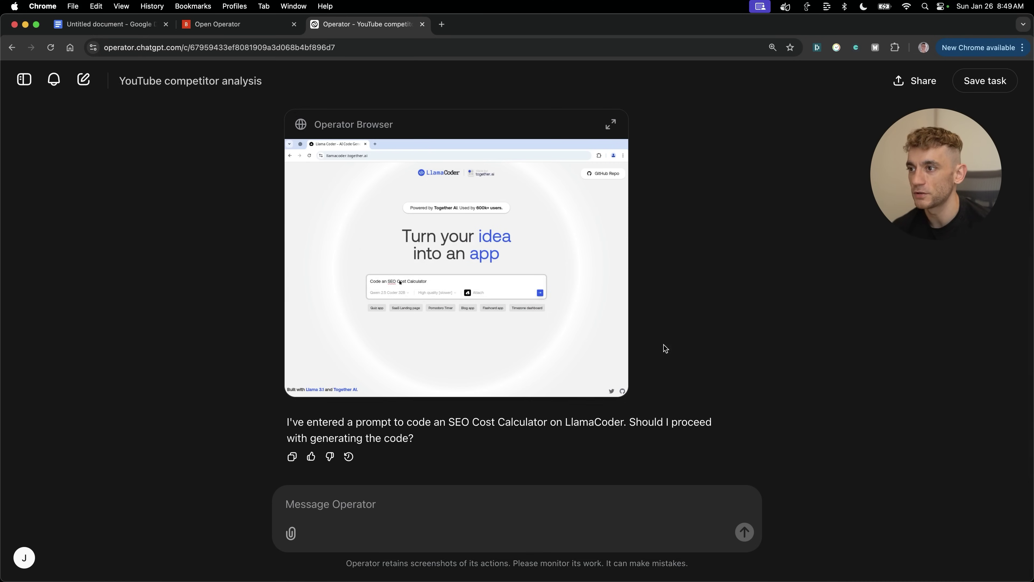
# - Start a new Operator task and browse the home page suggestions
pyautogui.click(85, 78)
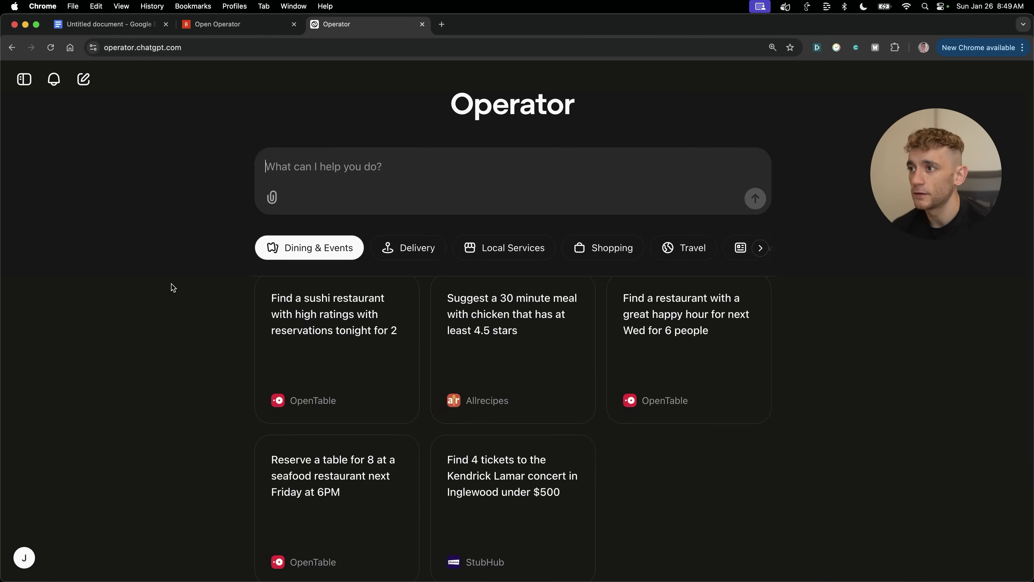
pyautogui.scroll(-10, 859, 387)
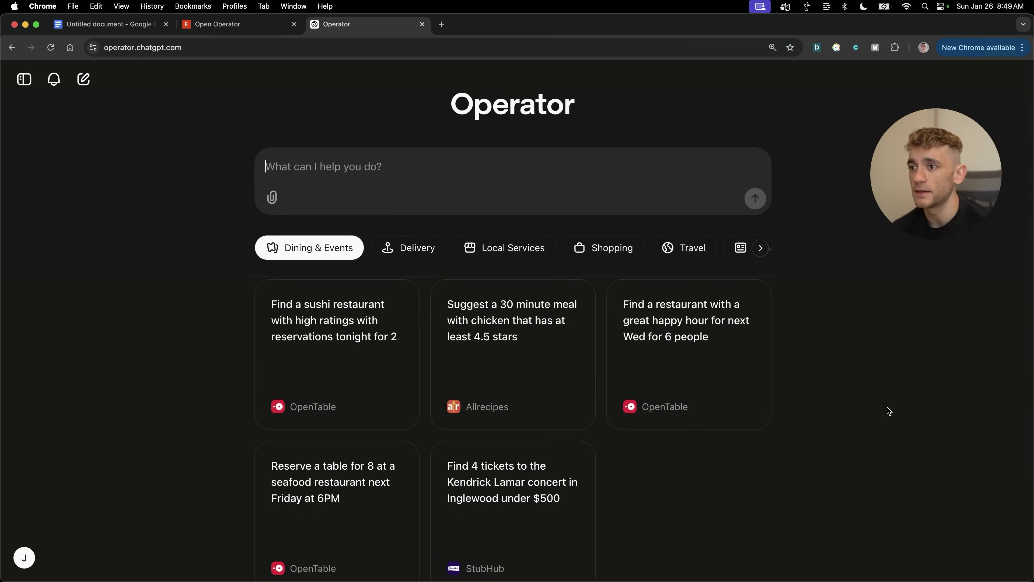
pyautogui.scroll(5, 709, 351)
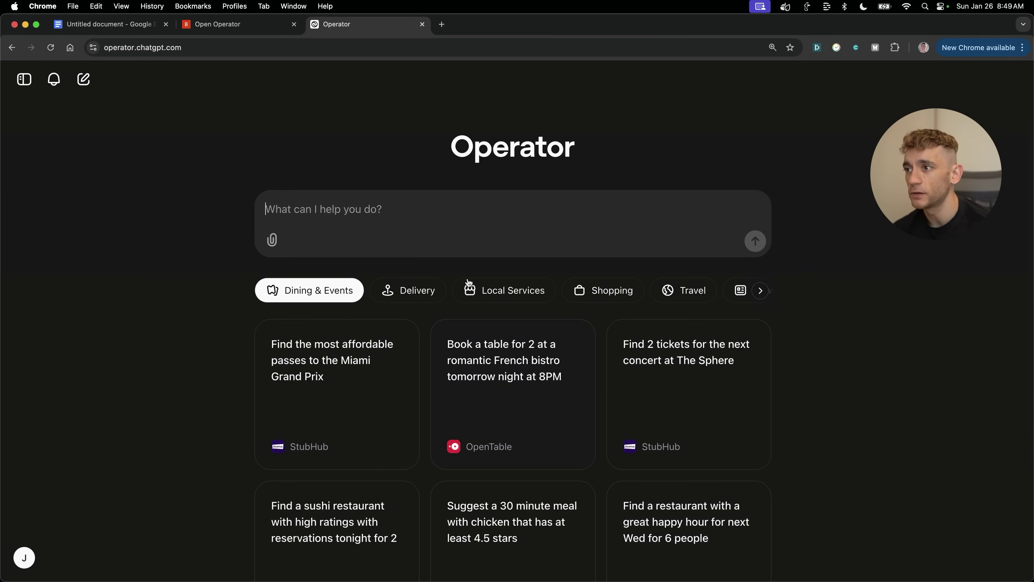
pyautogui.scroll(-5, 403, 367)
pyautogui.scroll(5, 423, 347)
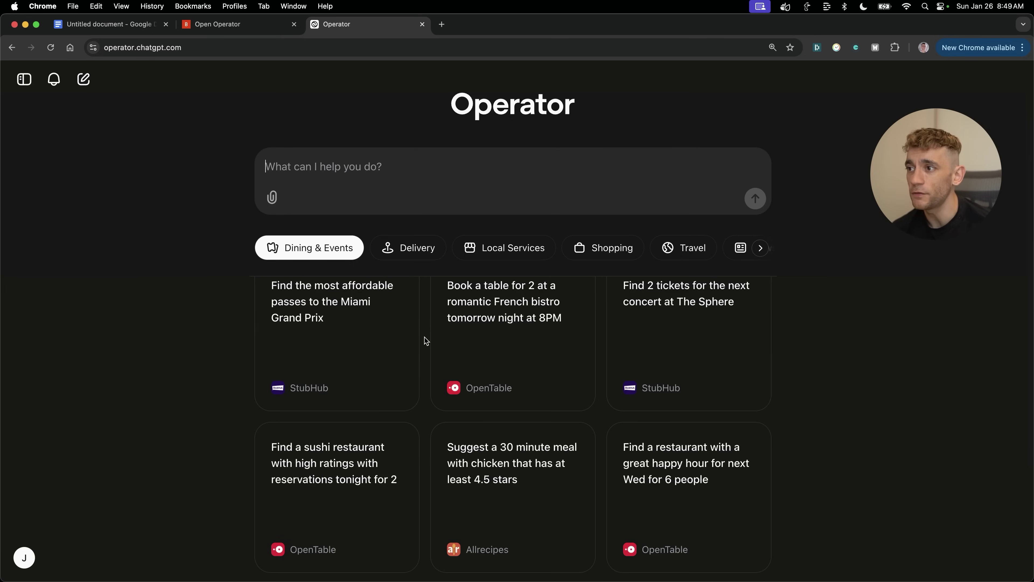
pyautogui.scroll(4, 426, 335)
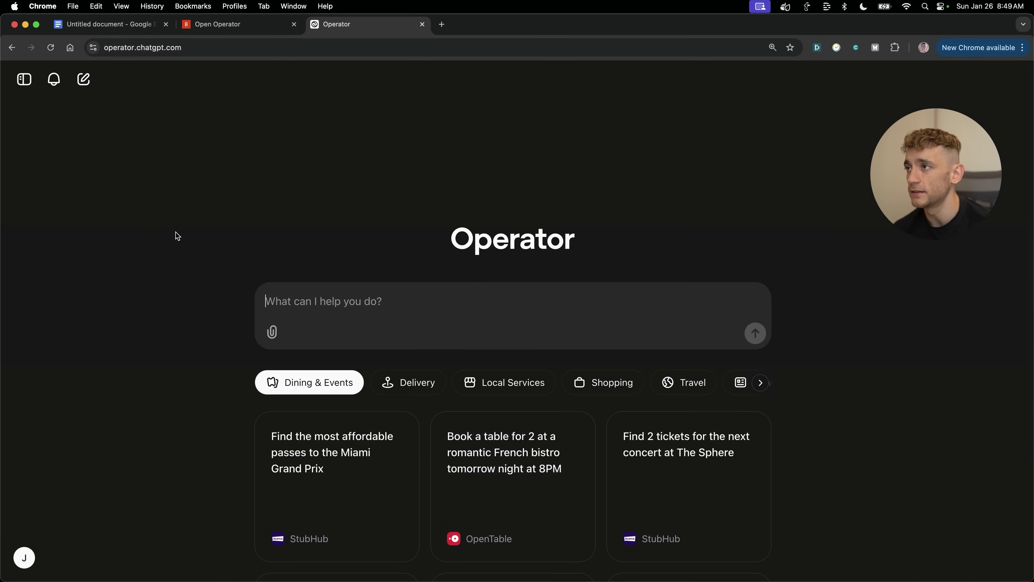
pyautogui.click(239, 25)
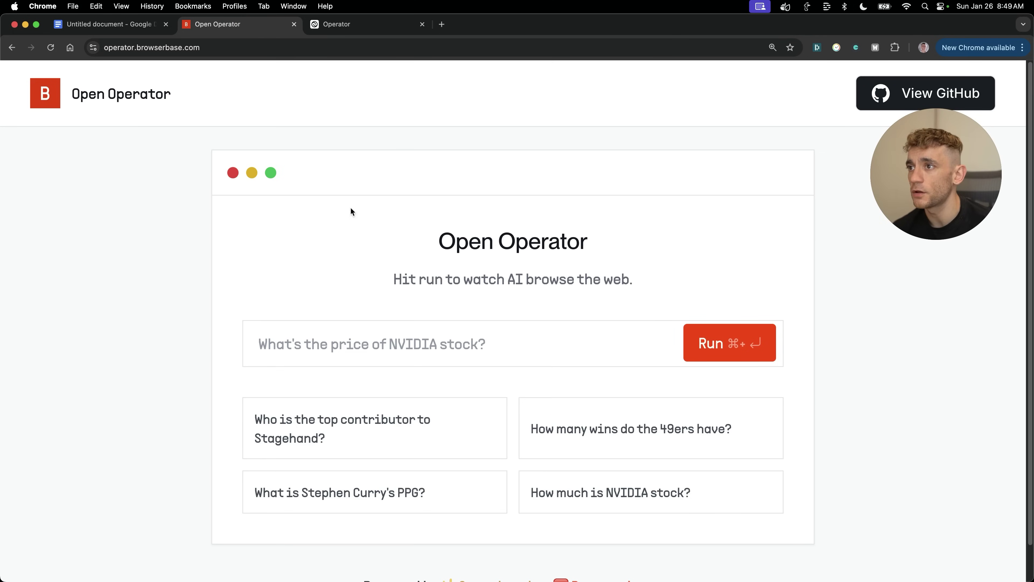
pyautogui.moveTo(382, 235); pyautogui.dragTo(723, 247)
pyautogui.click(422, 220)
pyautogui.moveTo(423, 219); pyautogui.dragTo(663, 279)
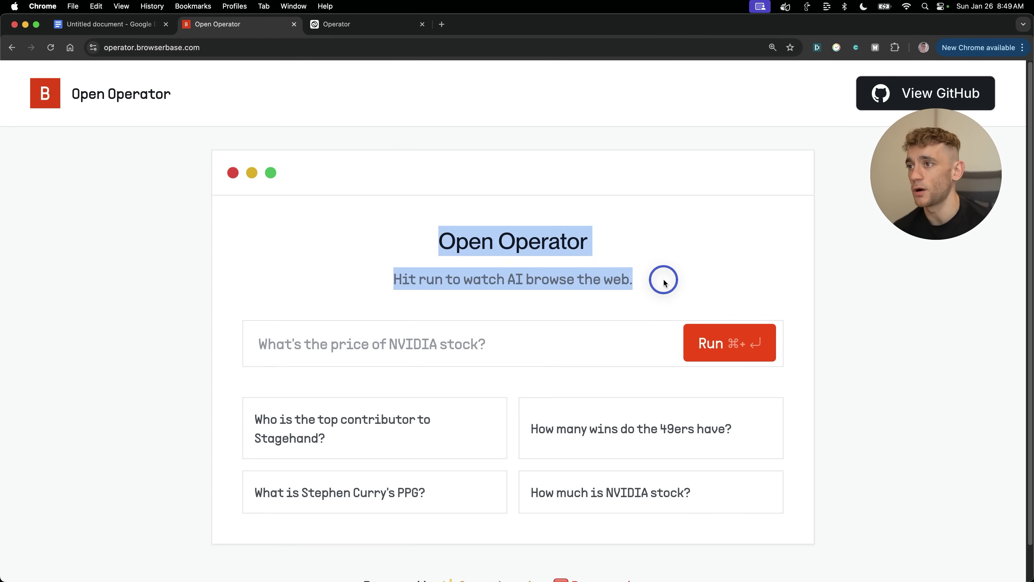
pyautogui.click(638, 302)
pyautogui.moveTo(376, 279); pyautogui.dragTo(681, 273)
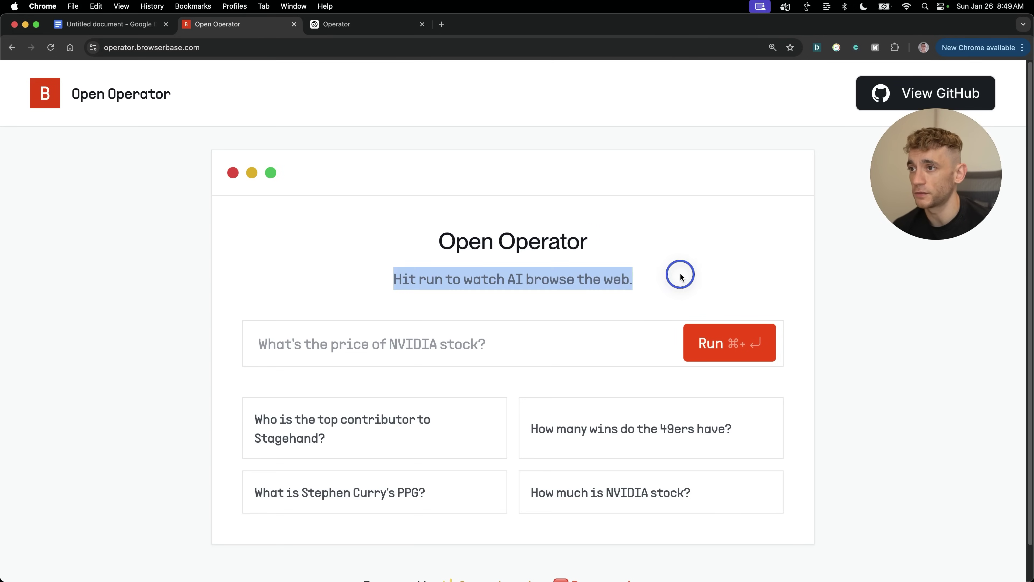
pyautogui.click(625, 286)
pyautogui.scroll(-2, 624, 285)
pyautogui.scroll(2, 624, 285)
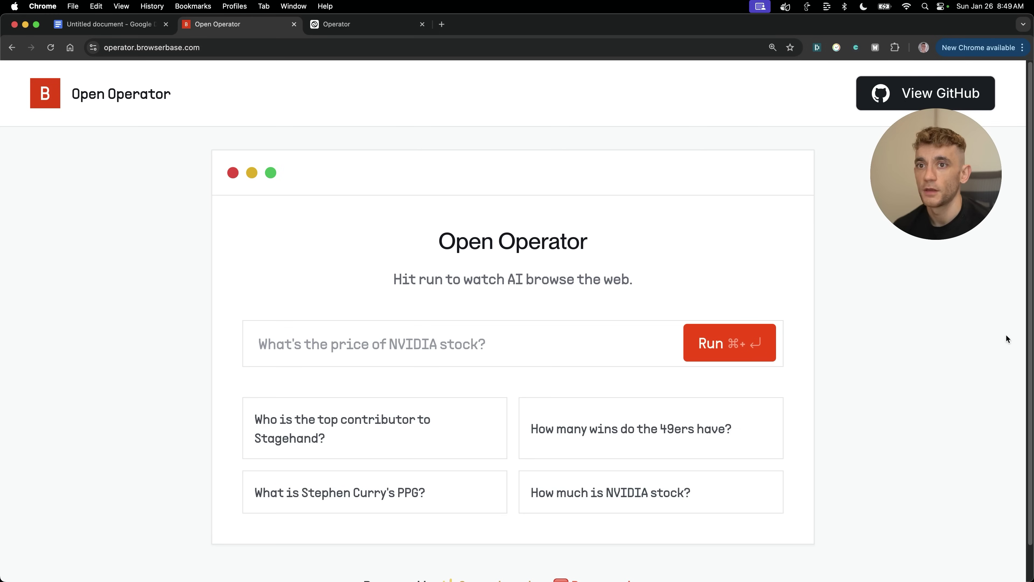
pyautogui.moveTo(669, 244); pyautogui.dragTo(454, 241)
pyautogui.click(379, 242)
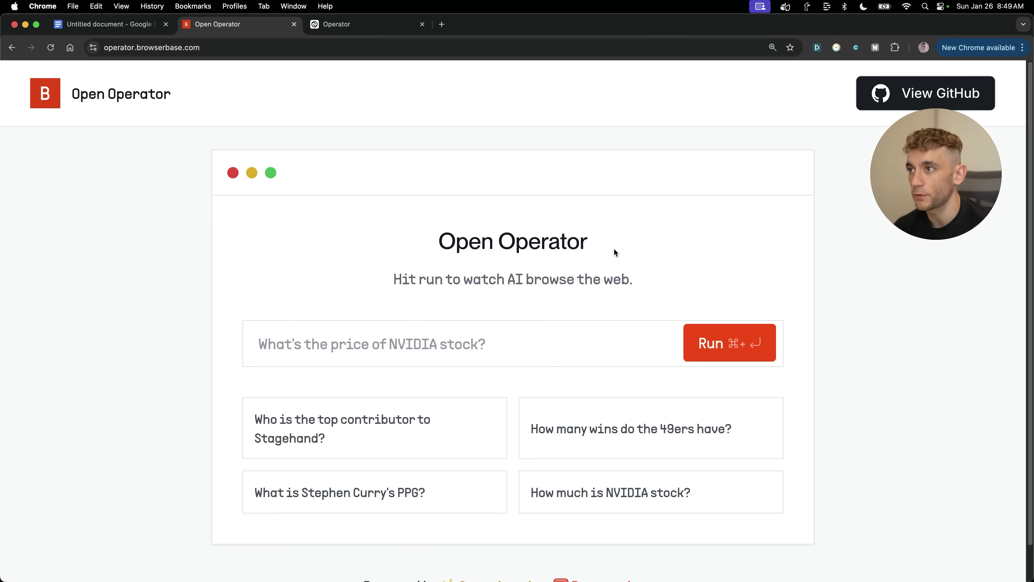
pyautogui.click(361, 25)
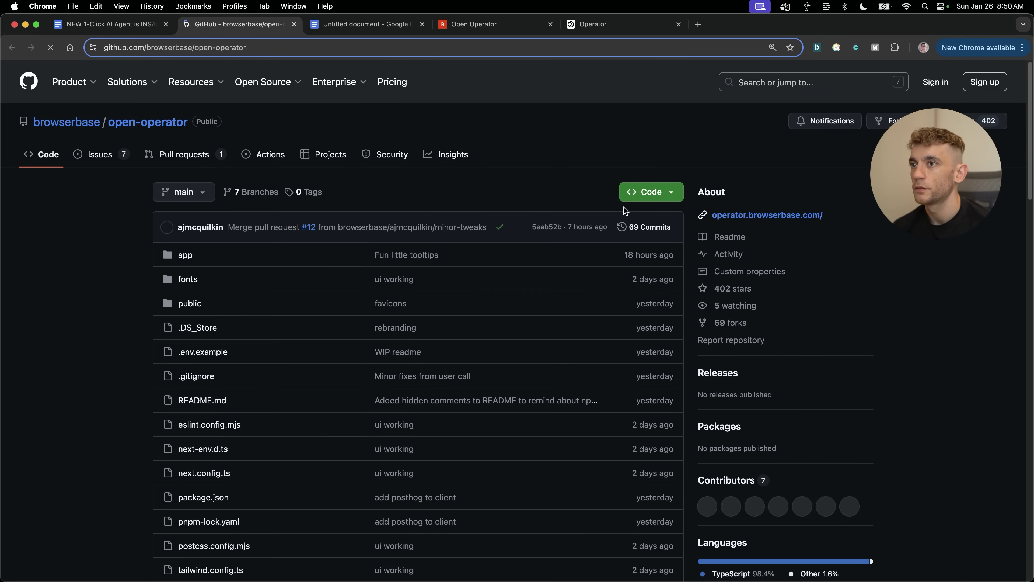
# - Scroll the open-operator README to Getting Started: pnpm install, copy .env.example, add API keys
pyautogui.scroll(-10, 603, 420)
pyautogui.scroll(10, 573, 443)
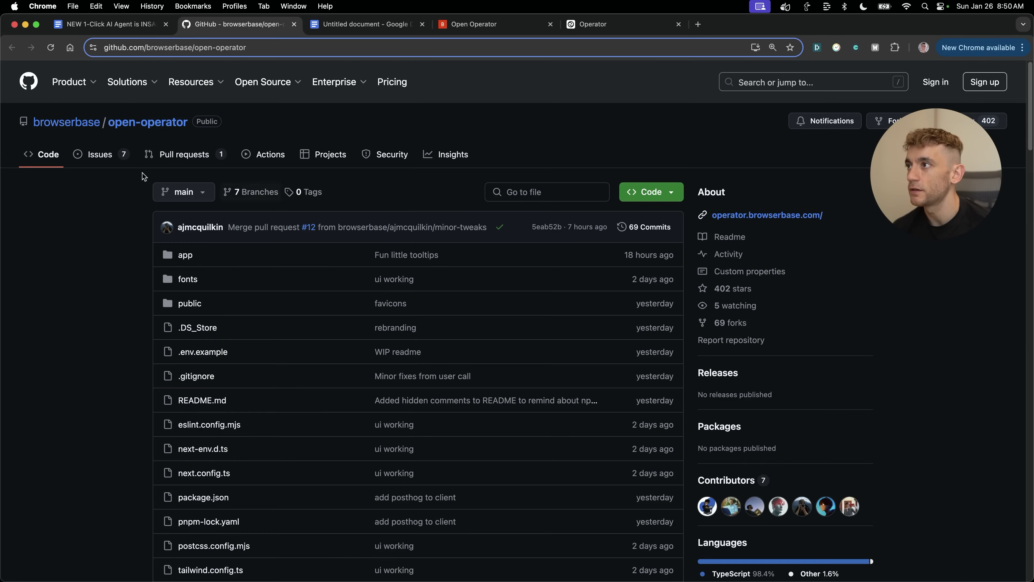
pyautogui.scroll(-15, 234, 394)
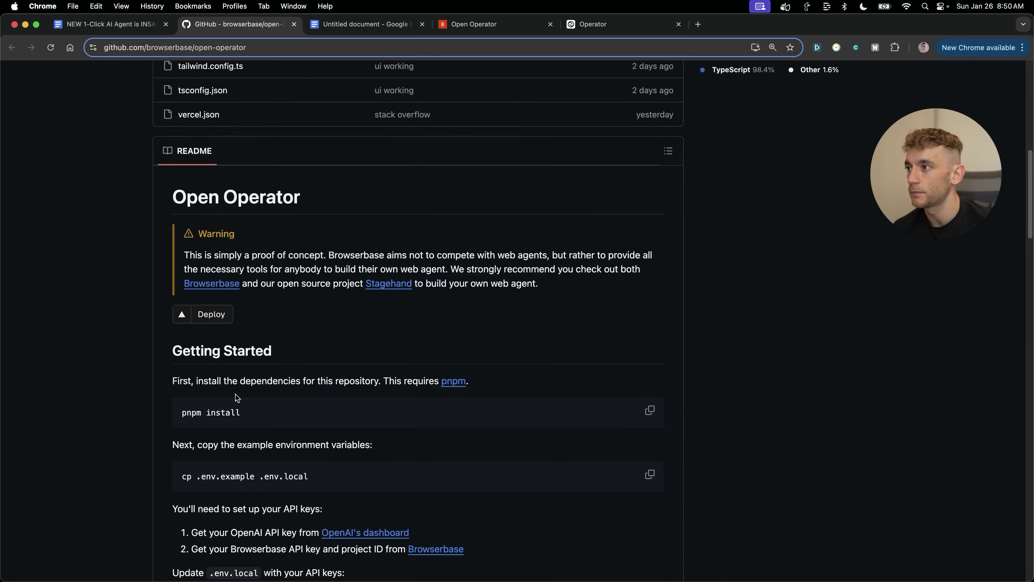
pyautogui.scroll(-3, 301, 286)
pyautogui.scroll(5, 306, 303)
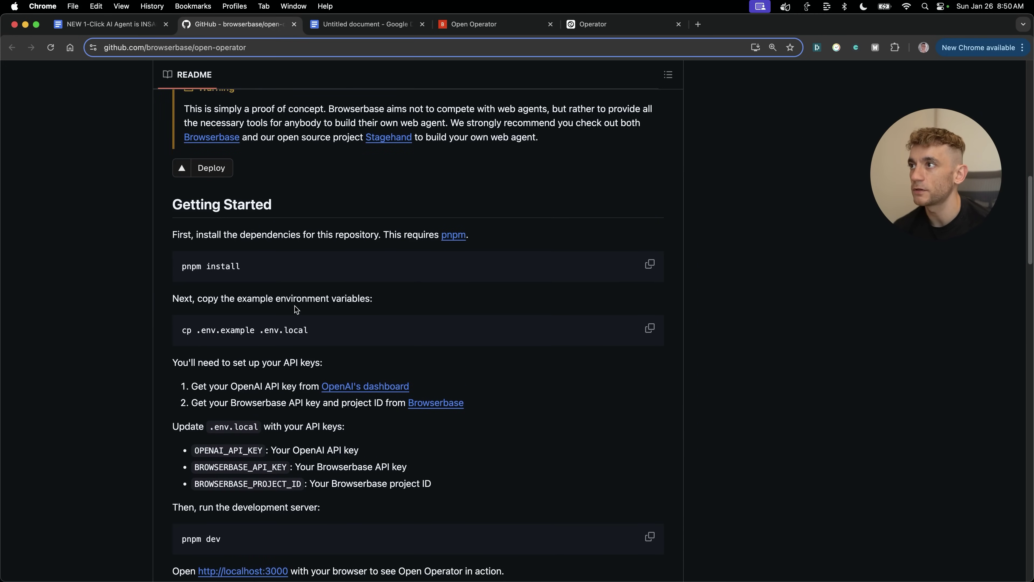
pyautogui.scroll(-20, 564, 382)
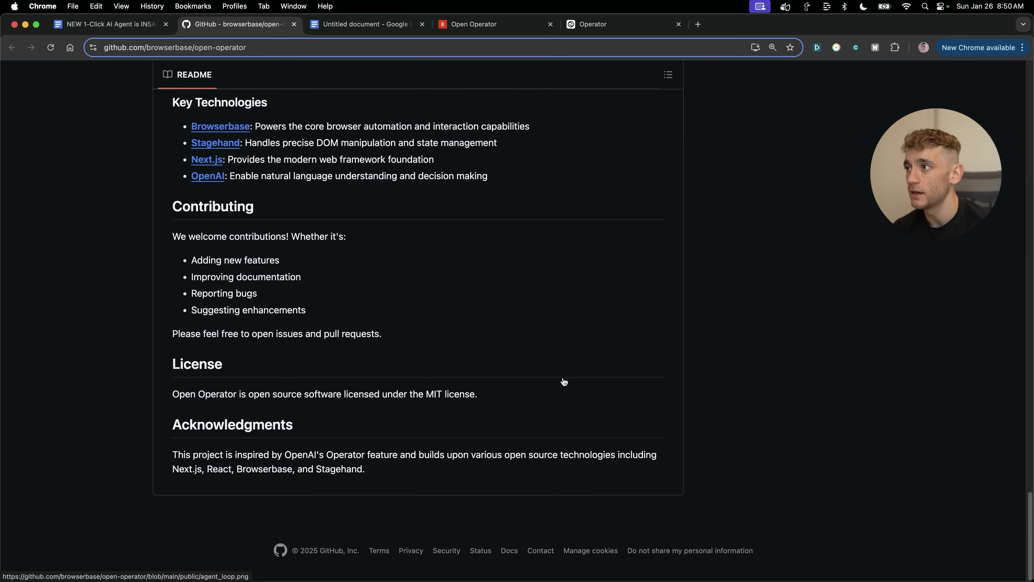
pyautogui.scroll(20, 564, 382)
pyautogui.scroll(-8, 592, 370)
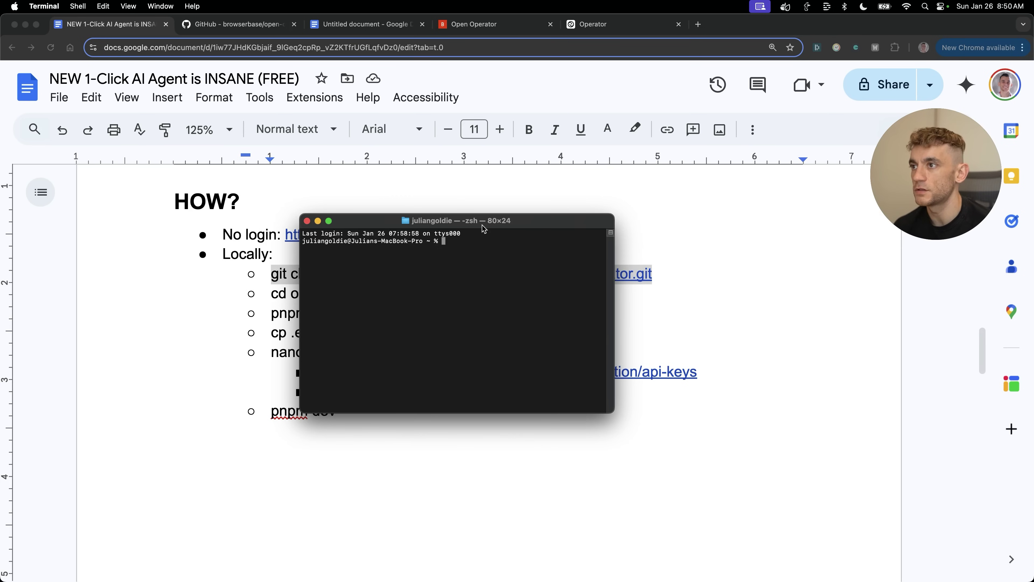
# - Clone the open-operator repository in Terminal and cd into the open-operator folder
pyautogui.moveTo(484, 228); pyautogui.dragTo(485, 263)
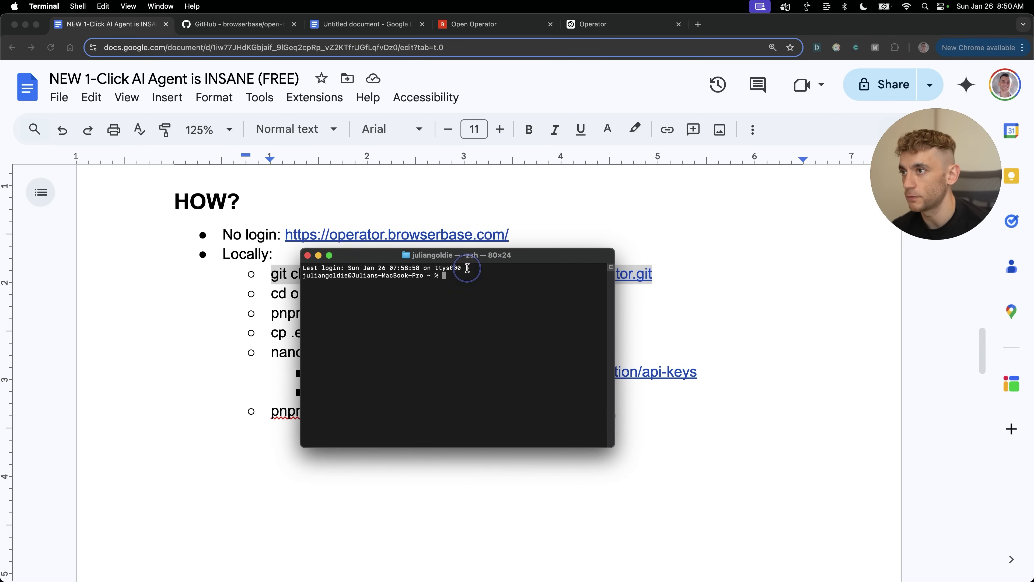
pyautogui.write('git clone https://github.com/browserbase/open-operator.git')
pyautogui.press('Return')
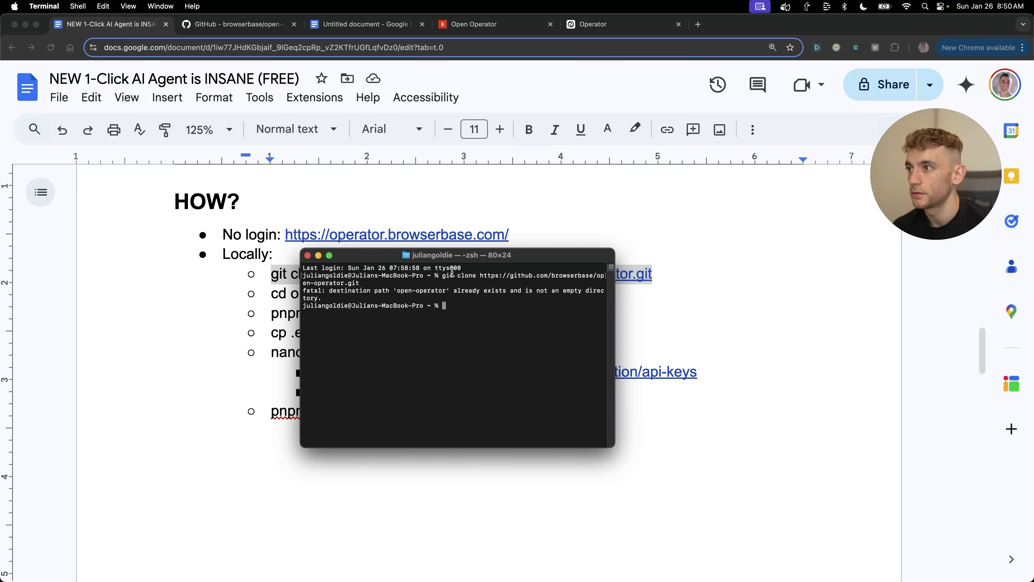
pyautogui.moveTo(271, 294); pyautogui.dragTo(384, 294)
pyautogui.press('super+c')
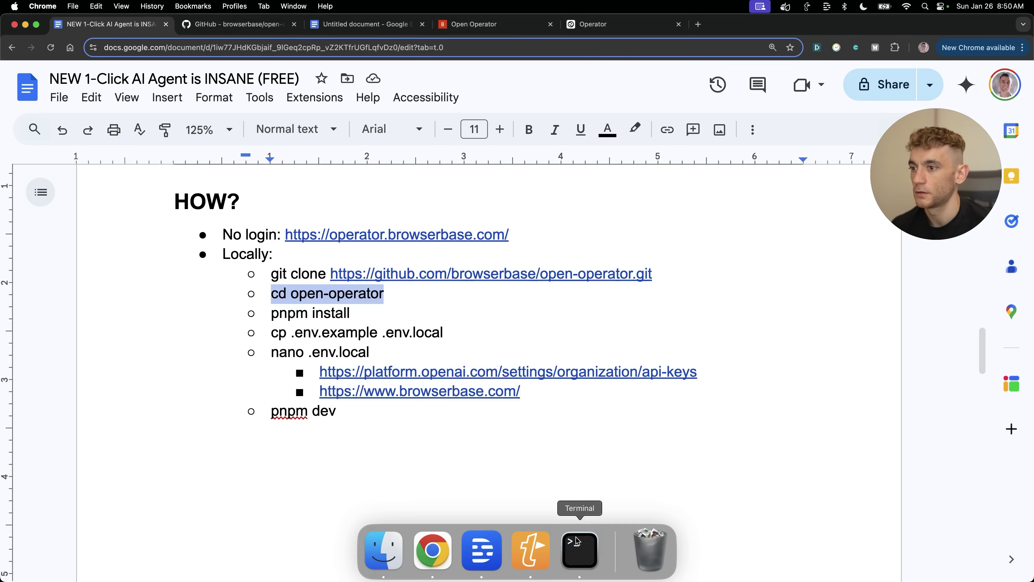
pyautogui.click(582, 548)
pyautogui.press('super+v')
pyautogui.press('Return')
# - Start the dev server with pnpm dev and open 192.168.1.40:3000 in a new tab
pyautogui.click(7, 326)
pyautogui.click(300, 337)
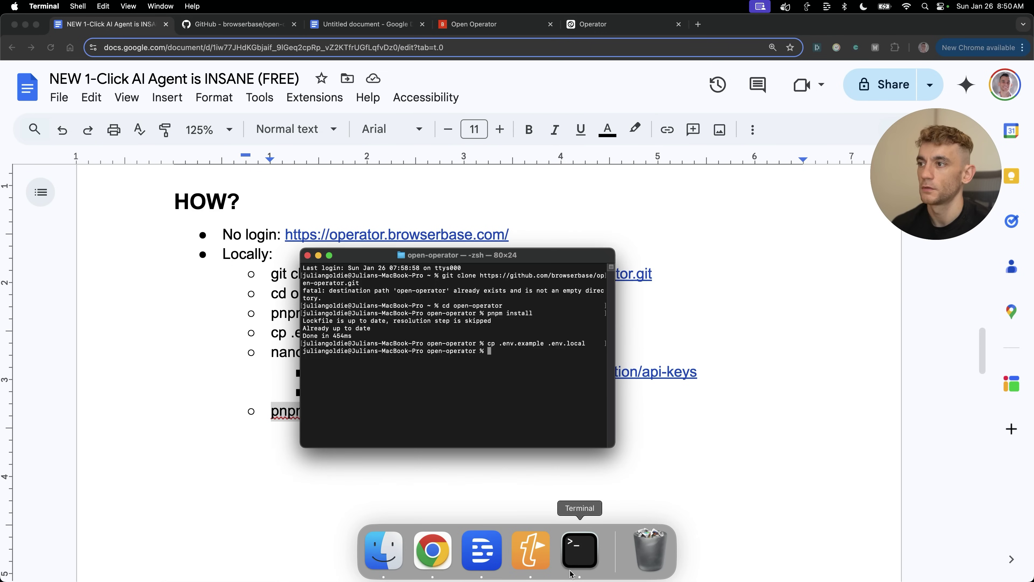
pyautogui.press('super+v')
pyautogui.press('Return')
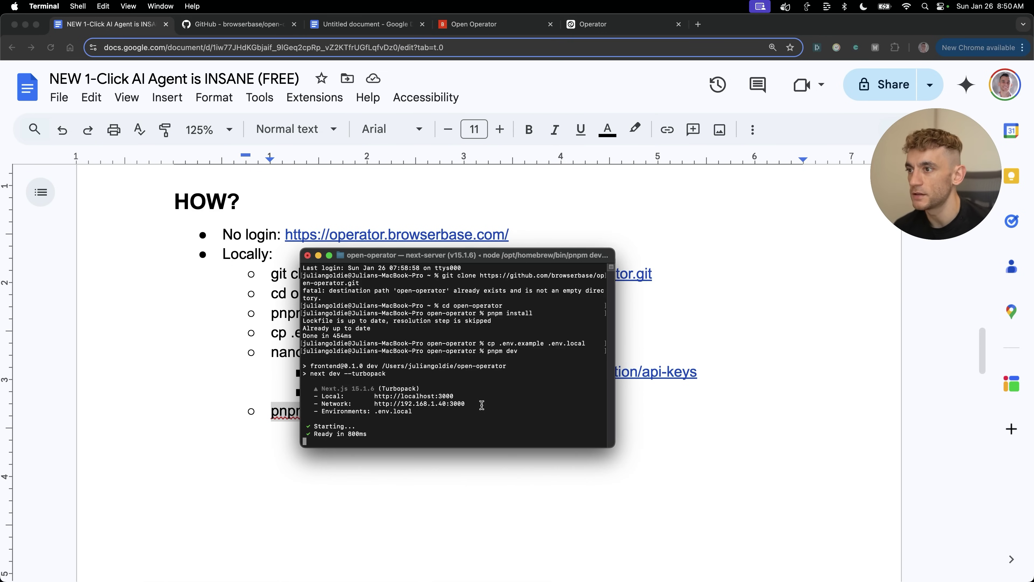
pyautogui.keyDown('super'); pyautogui.click(463, 404); pyautogui.keyUp('super')
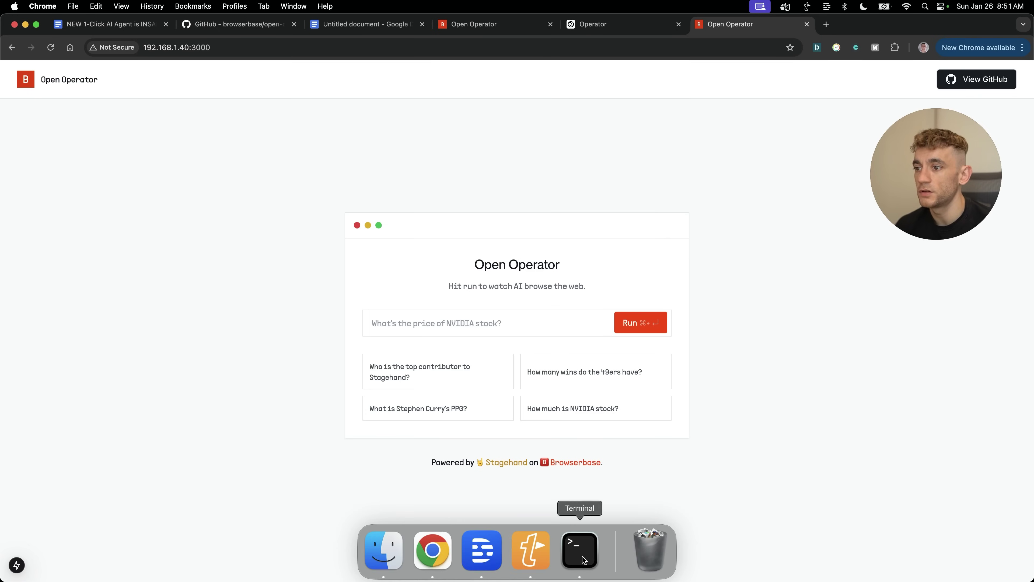
pyautogui.click(584, 561)
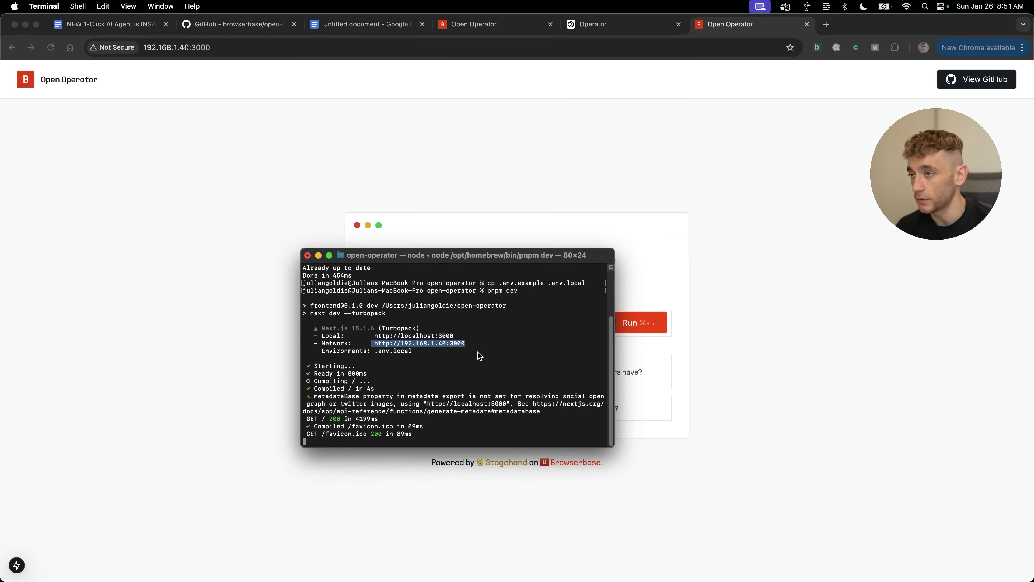
pyautogui.click(163, 308)
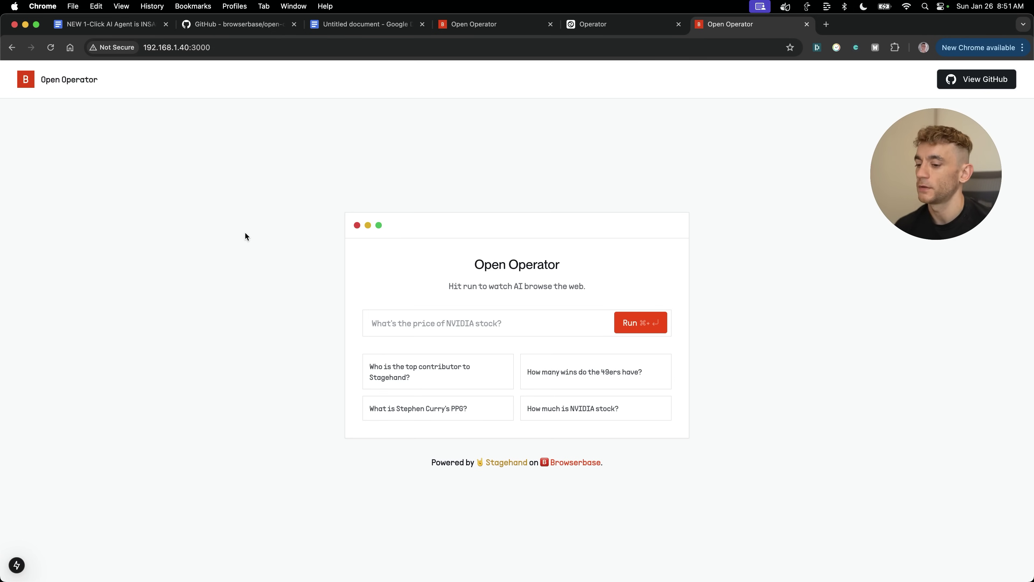
pyautogui.press('super+alt+space')
pyautogui.write('ope')
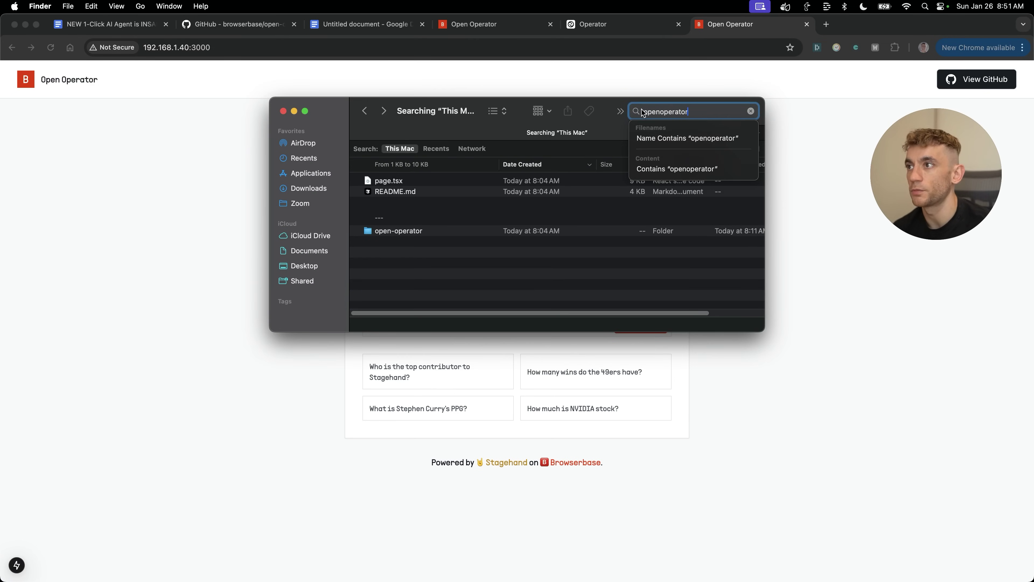
# - Find and open the open-operator folder in Finder, then bring up .env.example's context menu
pyautogui.click(672, 136)
pyautogui.click(401, 180)
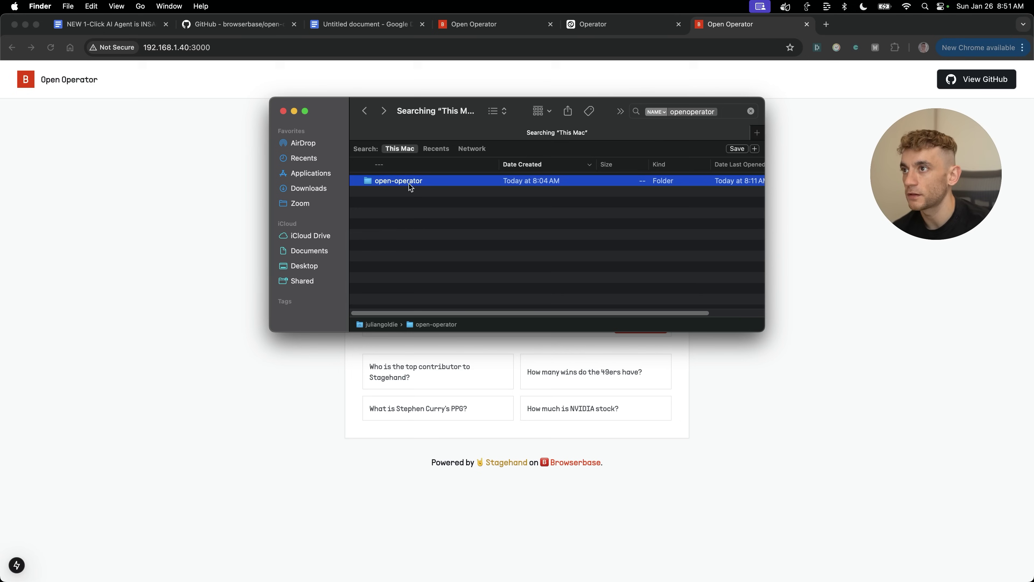
pyautogui.doubleClick(409, 181)
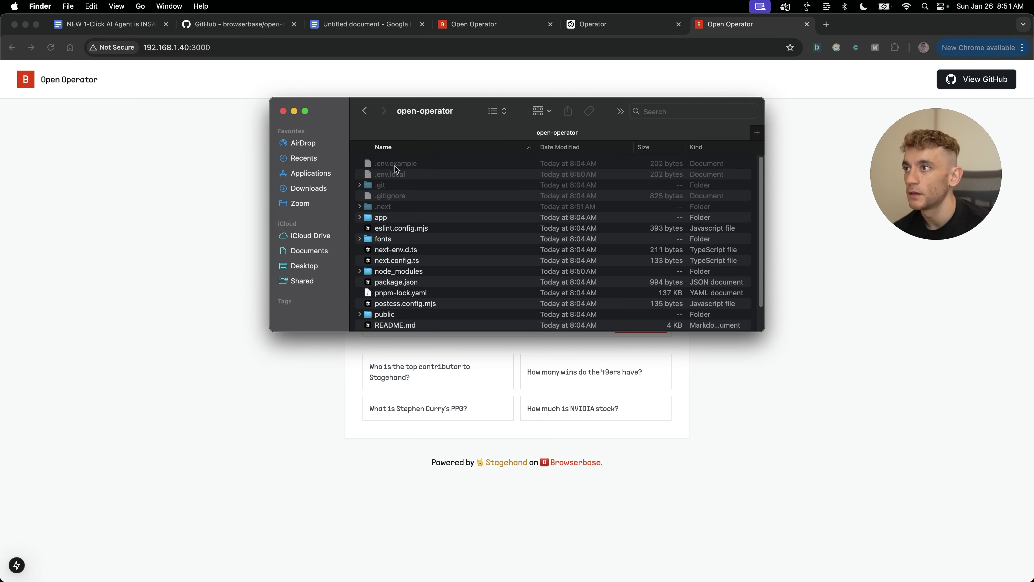
pyautogui.click(395, 166)
pyautogui.click(393, 174)
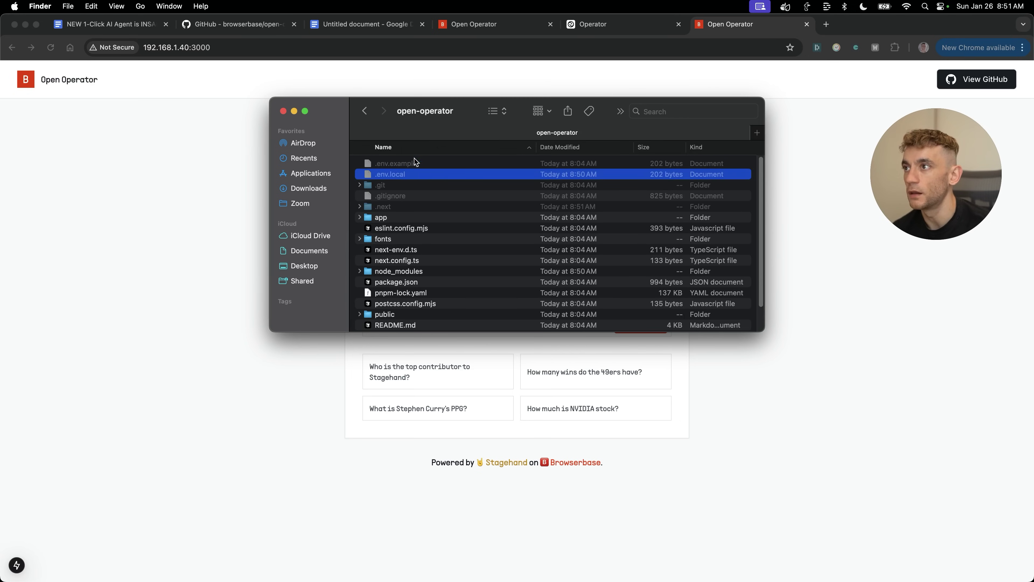
pyautogui.rightClick(407, 163)
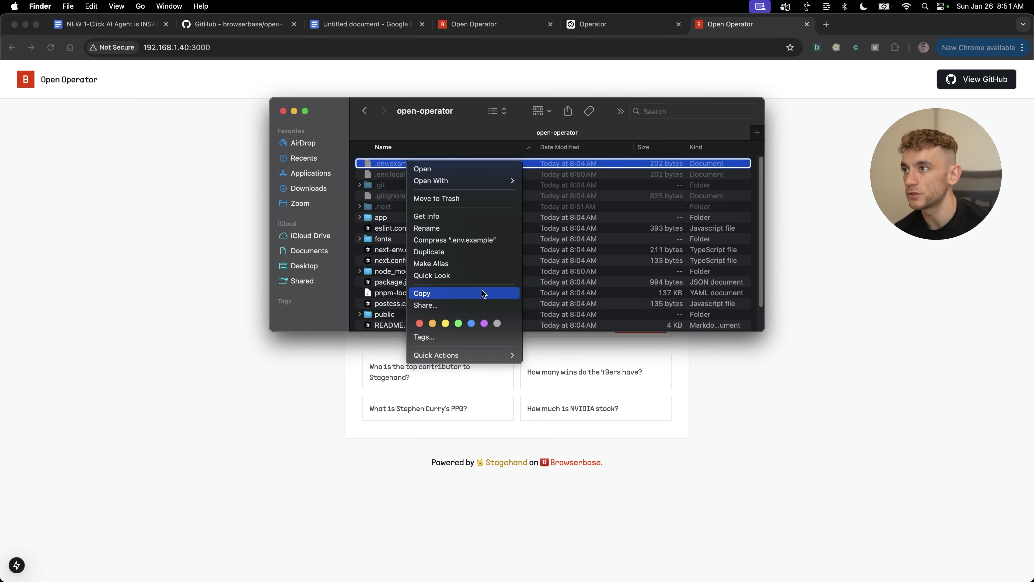
# - Open .env.example in TextEdit, enlarge its window, then close it
pyautogui.moveTo(451, 181)
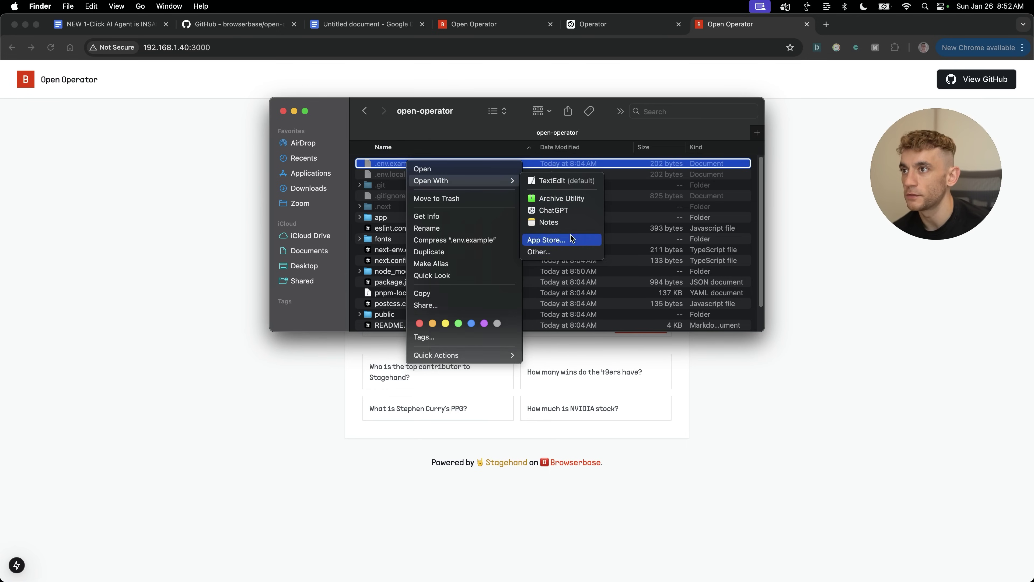
pyautogui.click(552, 184)
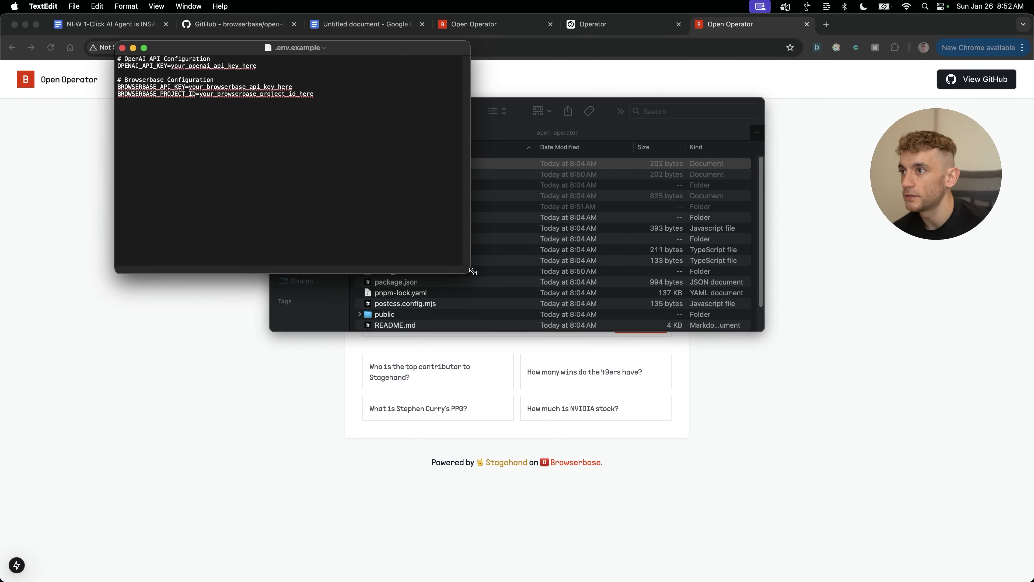
pyautogui.moveTo(472, 277); pyautogui.dragTo(595, 405)
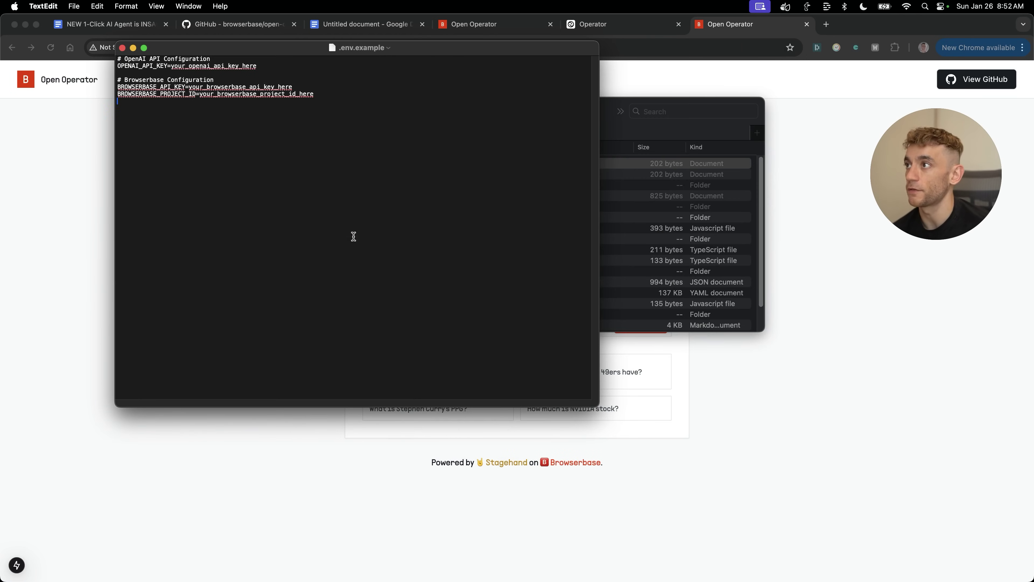
pyautogui.press('super+w')
# - Open .env.local in TextEdit, review the OPENAI_API_KEY and BROWSERBASE_API_KEY lines, then close it
pyautogui.click(412, 174)
pyautogui.rightClick(413, 174)
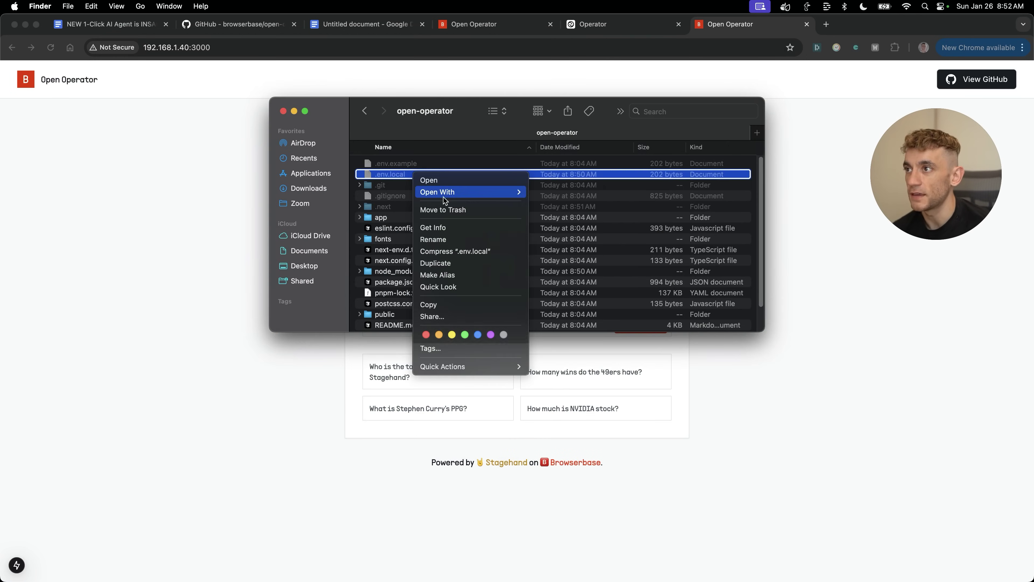
pyautogui.moveTo(447, 192)
pyautogui.click(563, 197)
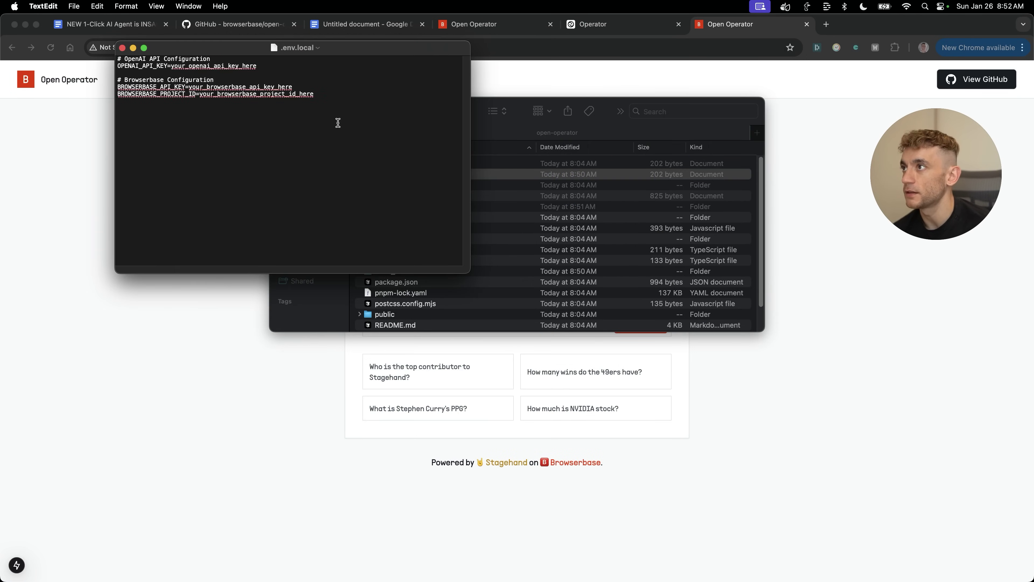
pyautogui.tripleClick(268, 67)
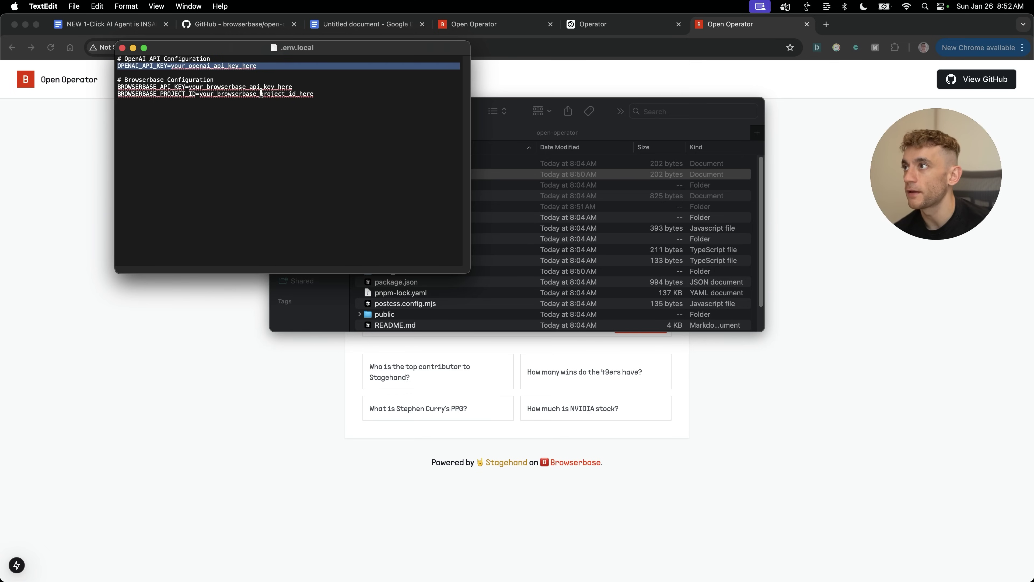
pyautogui.tripleClick(257, 86)
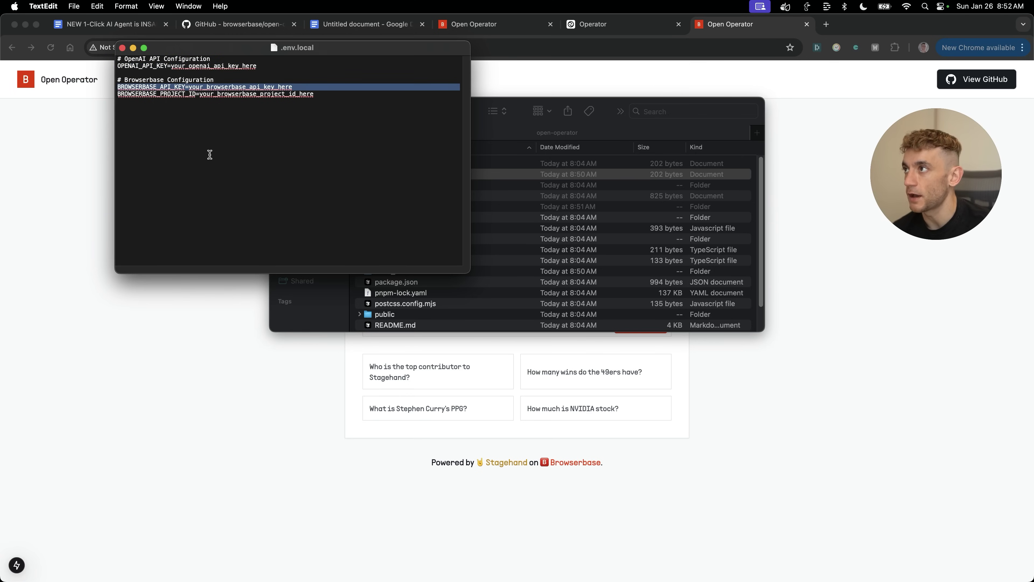
pyautogui.click(73, 6)
pyautogui.click(277, 143)
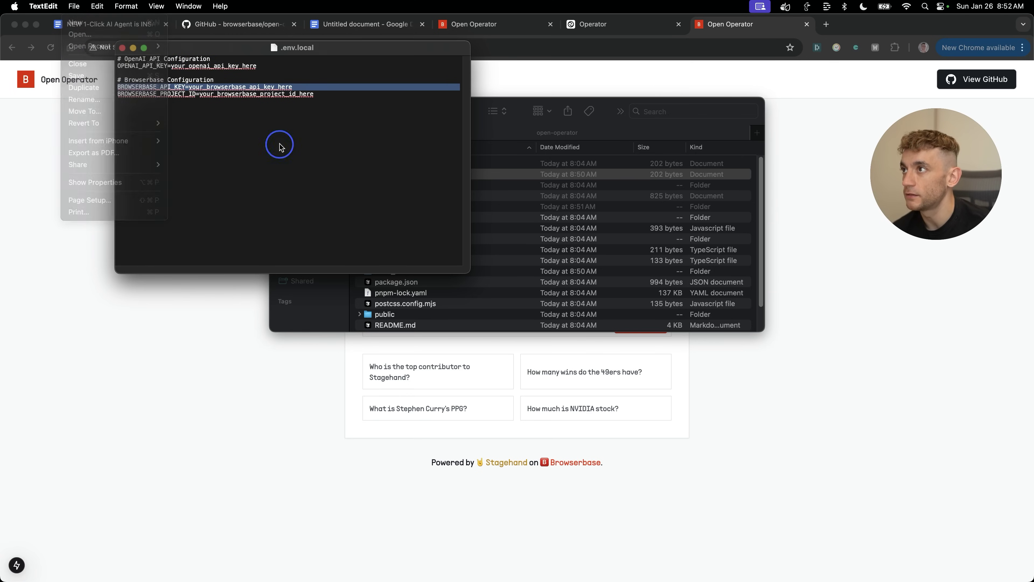
pyautogui.click(309, 150)
pyautogui.press('super+w')
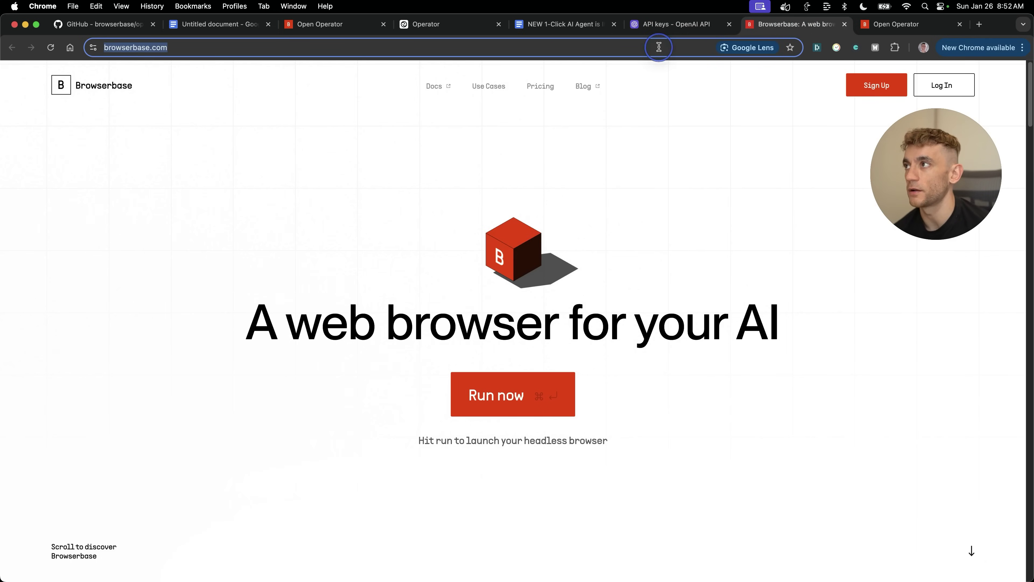
# - Look over the browserbase.com homepage in Chrome
pyautogui.click(692, 286)
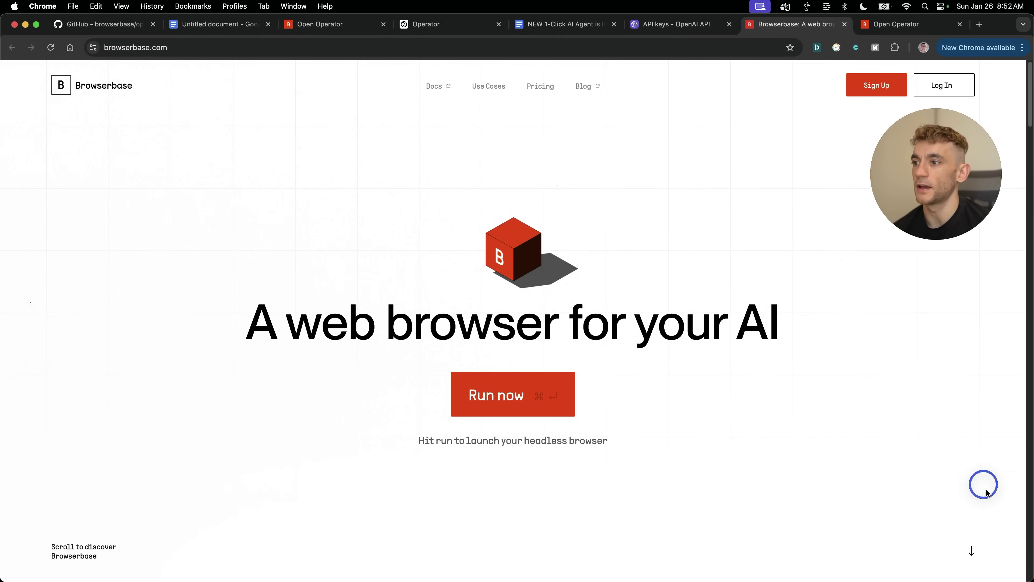
pyautogui.scroll(-5, 620, 465)
pyautogui.scroll(5, 631, 469)
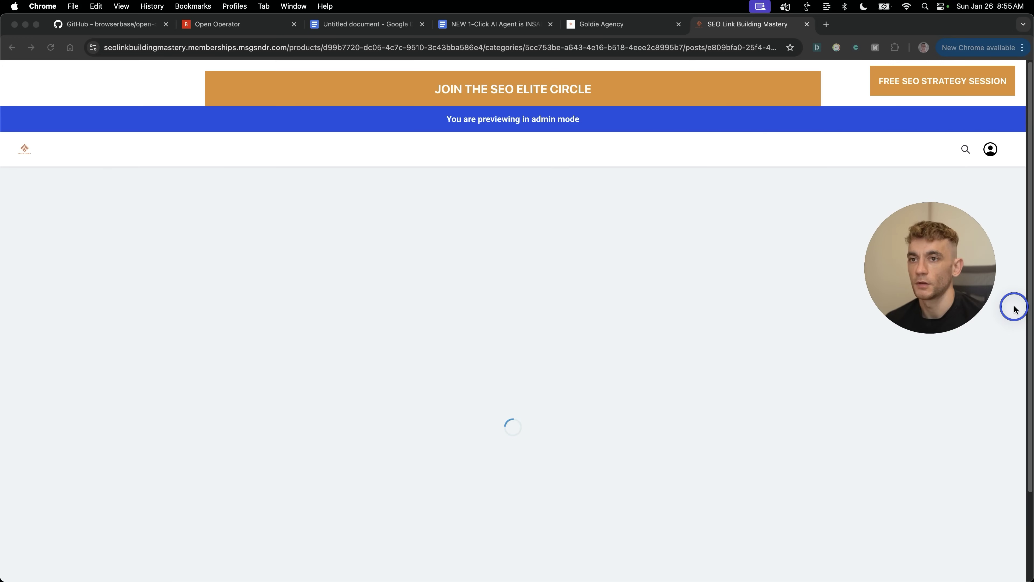
# - Open two lessons from the AI Agents list and look over their video notes
pyautogui.moveTo(909, 291); pyautogui.dragTo(911, 246)
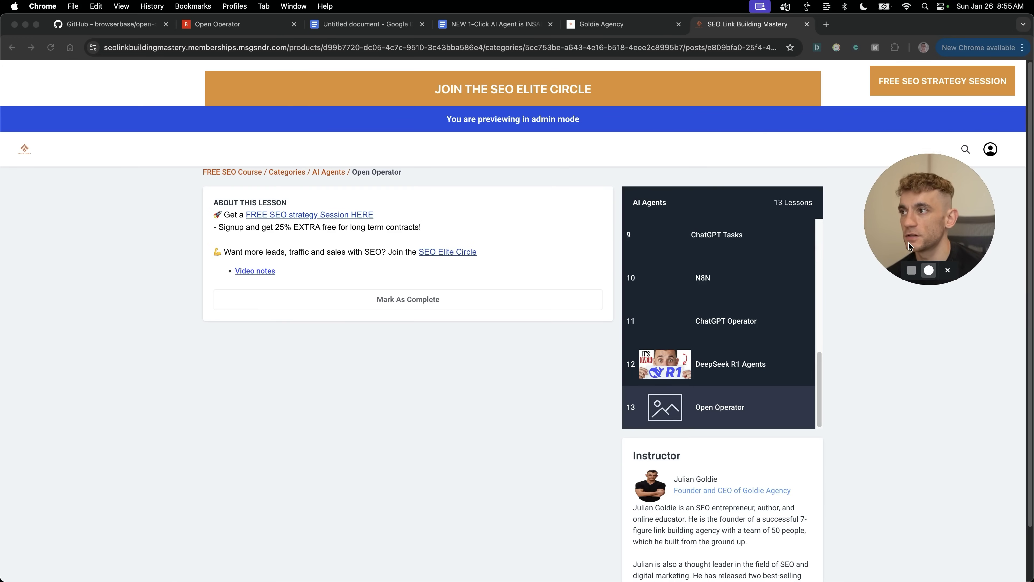
pyautogui.click(906, 418)
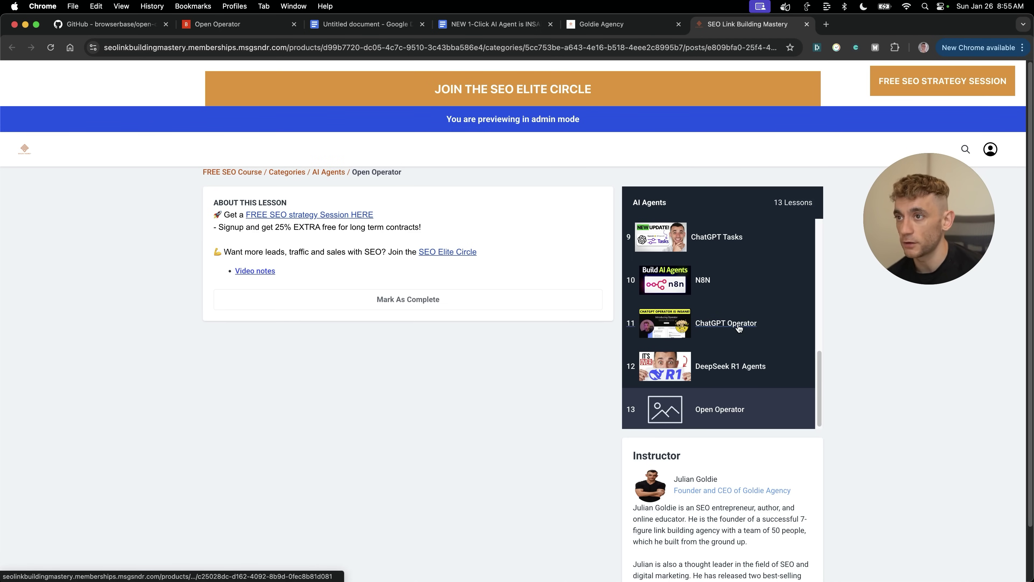
pyautogui.scroll(6, 729, 285)
pyautogui.click(725, 209)
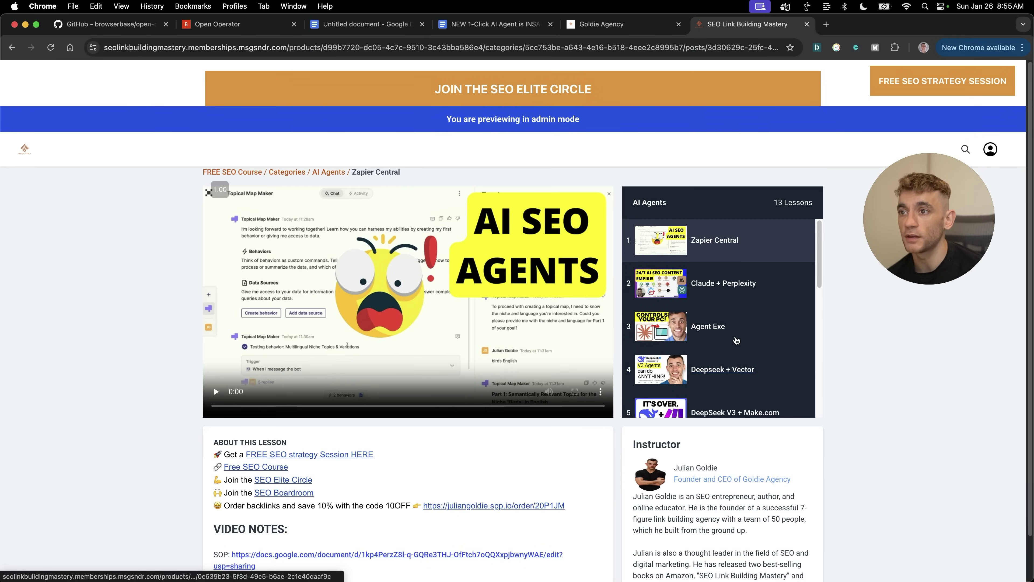
pyautogui.scroll(-3, 741, 357)
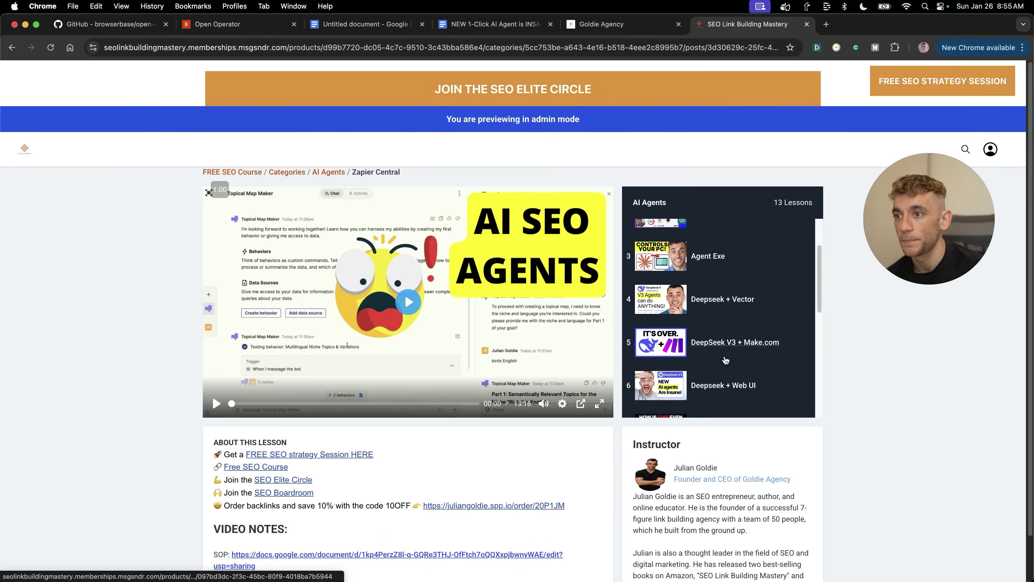
pyautogui.scroll(-5, 725, 359)
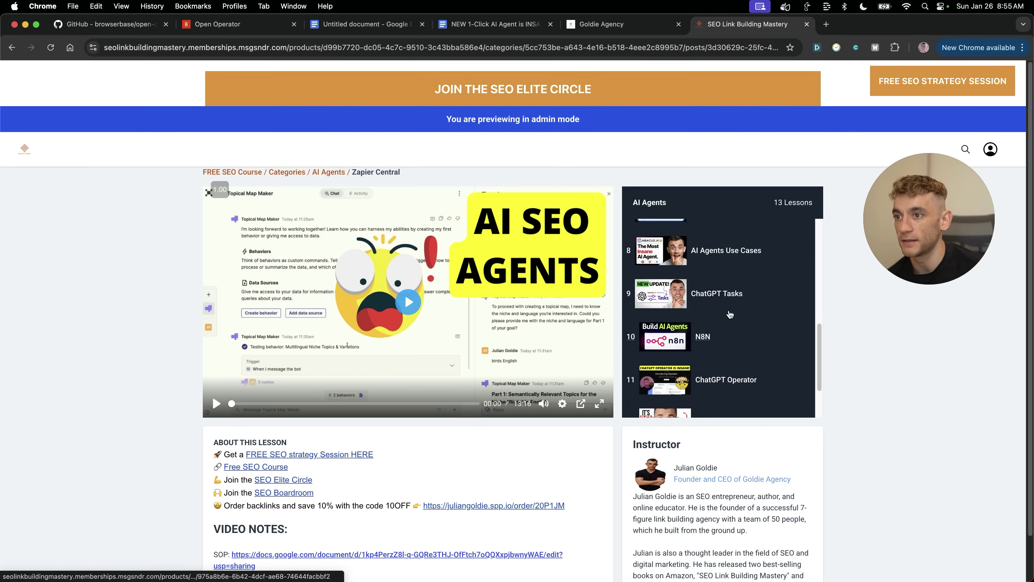
pyautogui.scroll(-2, 730, 314)
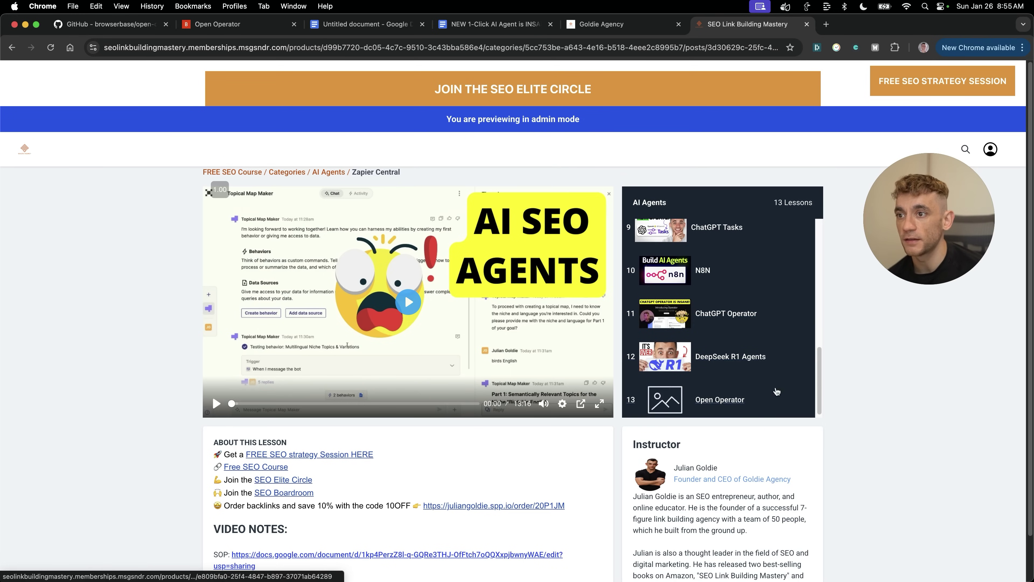
pyautogui.click(777, 391)
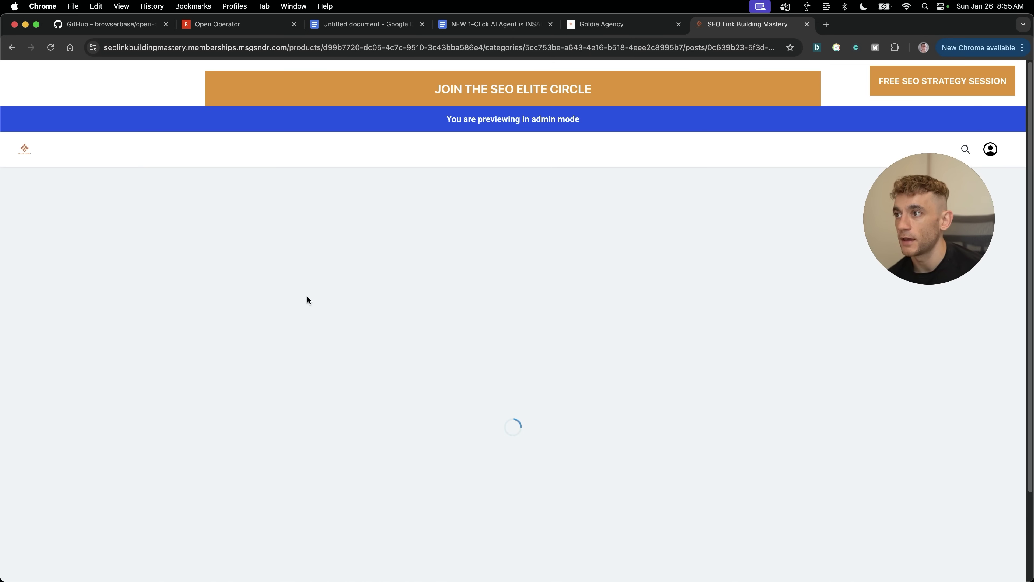
pyautogui.moveTo(294, 524); pyautogui.dragTo(185, 526)
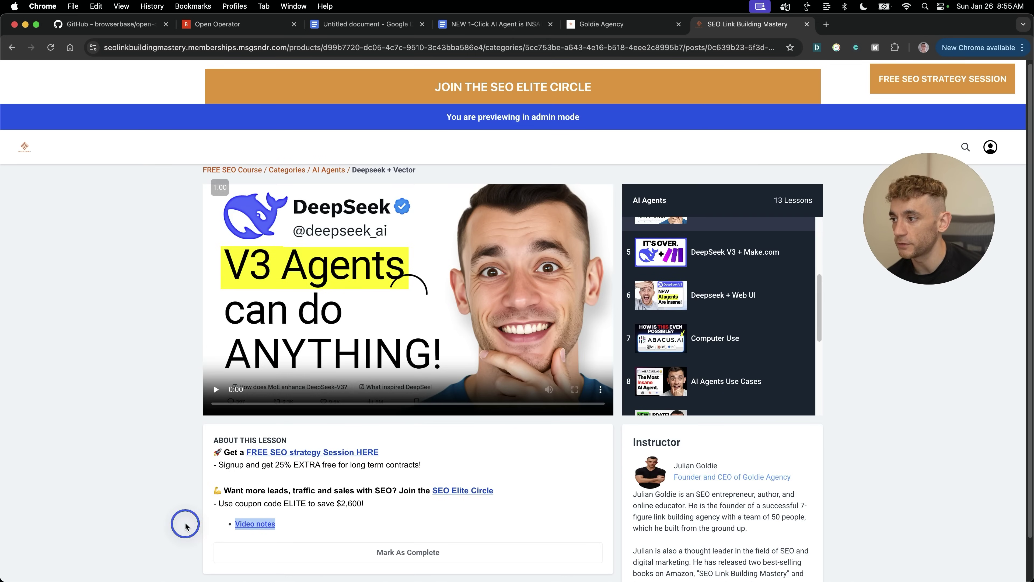
pyautogui.click(35, 422)
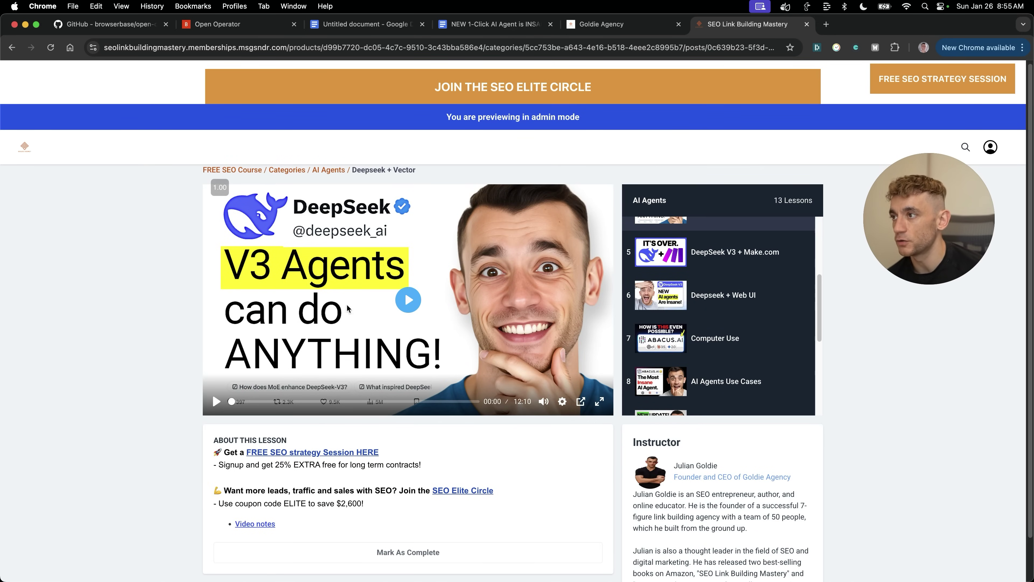
# - Return to the FREE SEO Course overview, scroll its lessons, and open the AI SEO Success Lab community
pyautogui.click(252, 167)
pyautogui.scroll(-5, 773, 263)
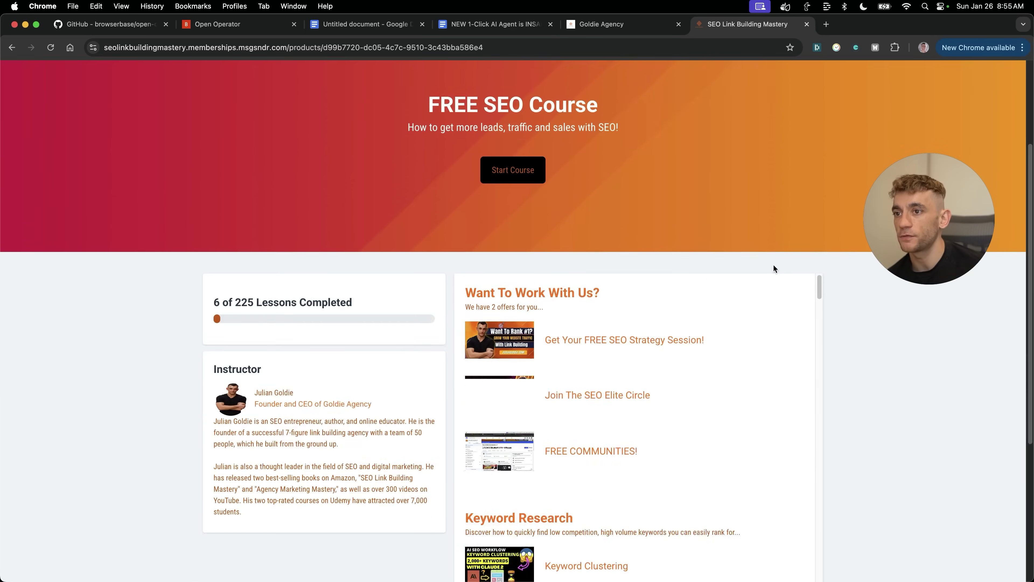
pyautogui.scroll(-20, 726, 402)
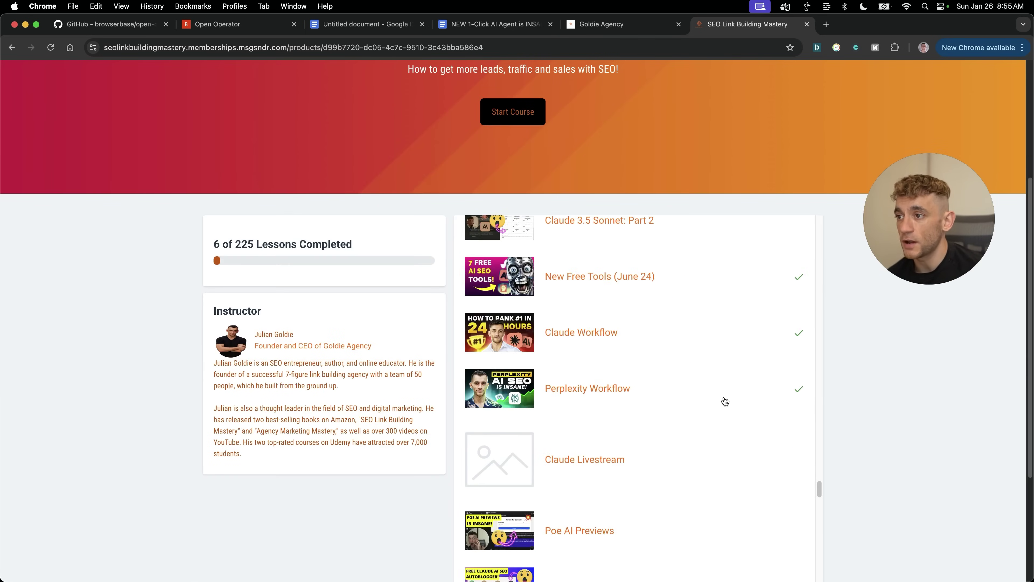
pyautogui.scroll(-15, 726, 402)
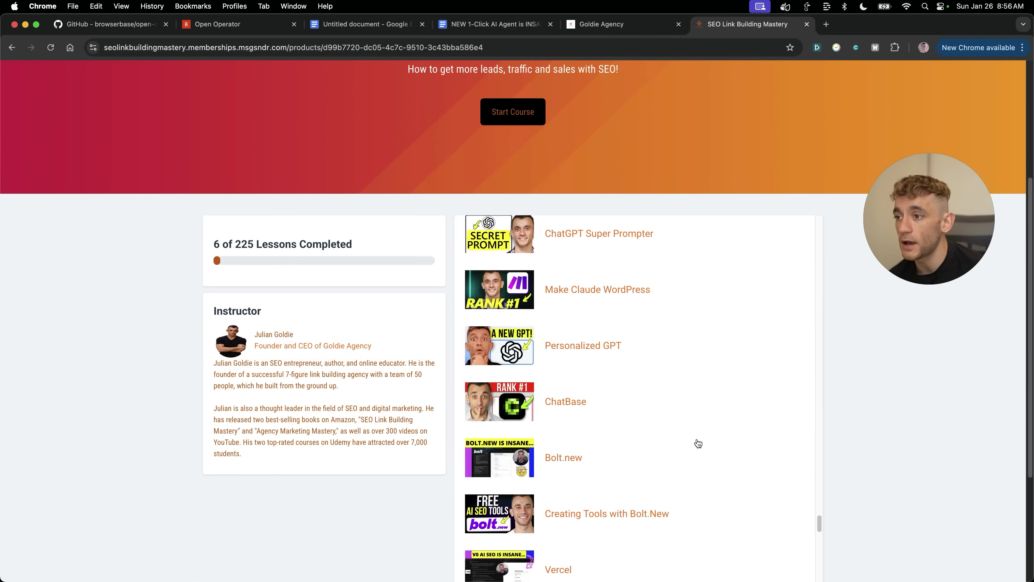
pyautogui.scroll(-10, 698, 443)
pyautogui.press('super+shift+t')
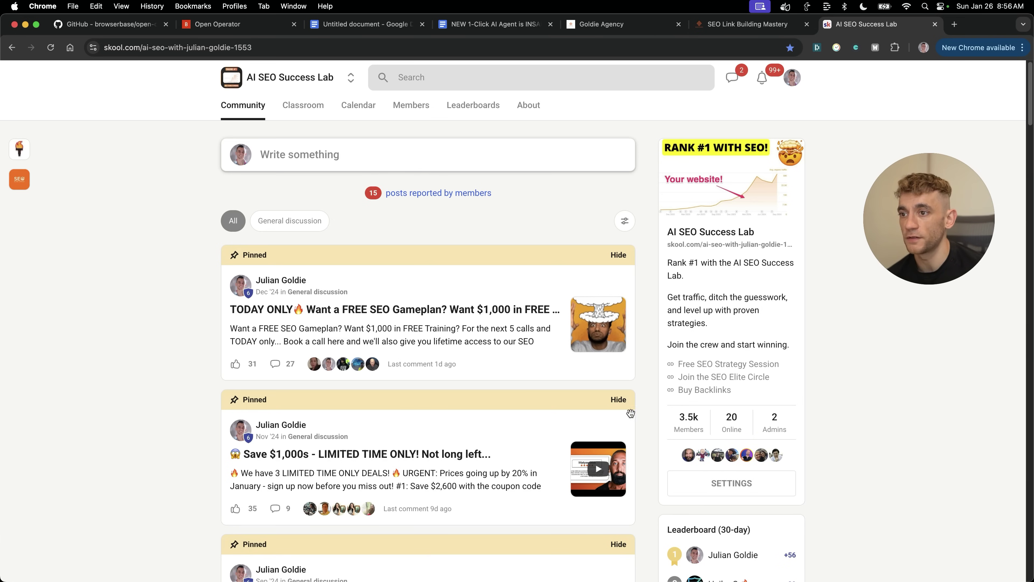
# - View the AI SEO Success Lab Classroom course library on Skool
pyautogui.click(301, 105)
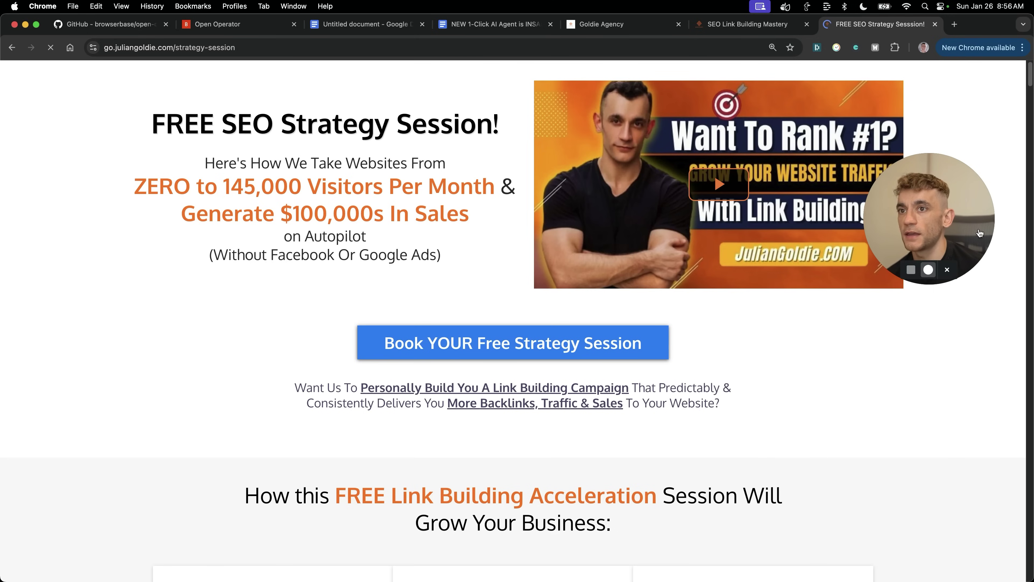
pyautogui.moveTo(980, 233); pyautogui.dragTo(832, 242)
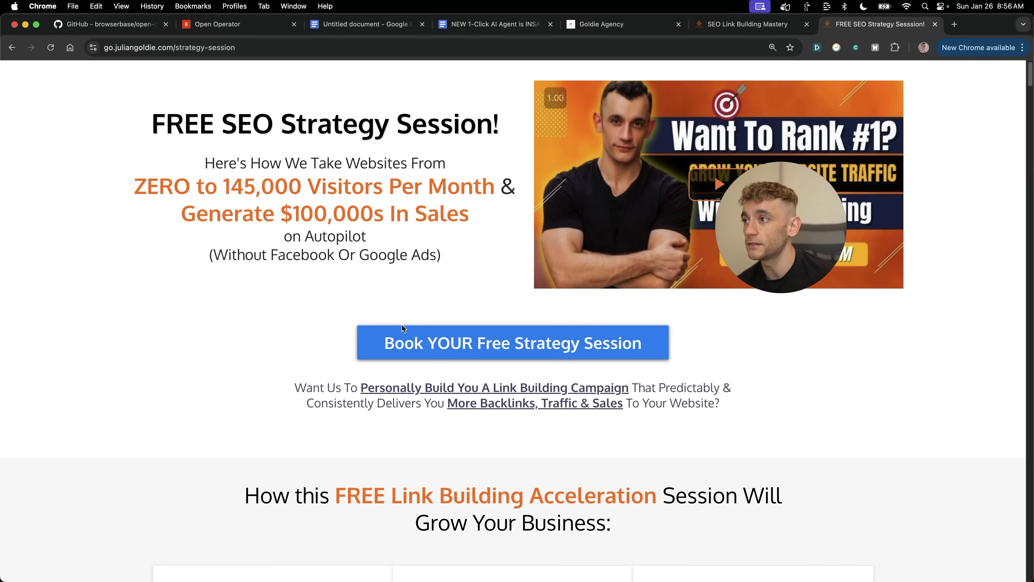
pyautogui.scroll(-5, 401, 325)
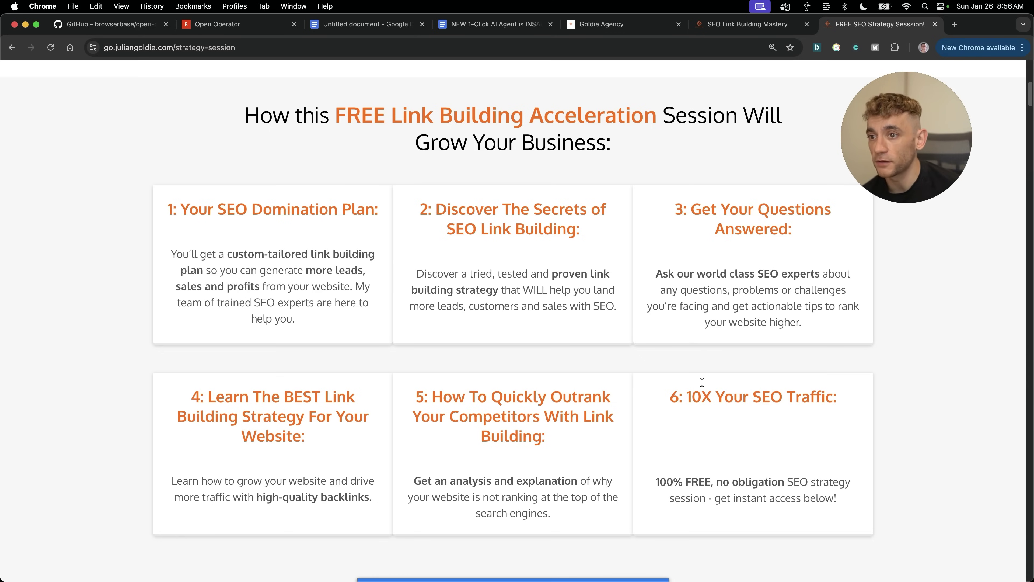
pyautogui.scroll(10, 334, 249)
pyautogui.click(309, 238)
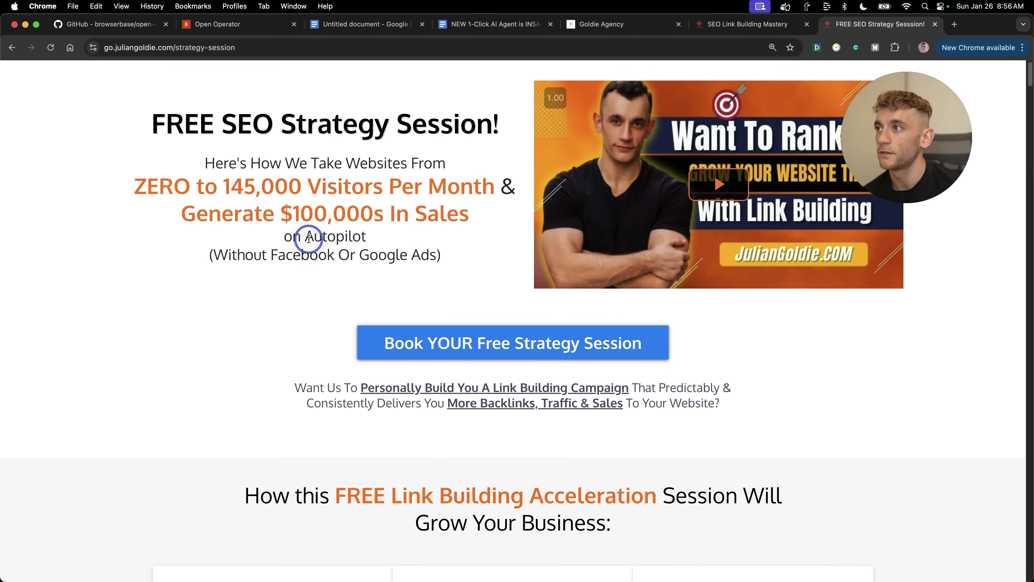